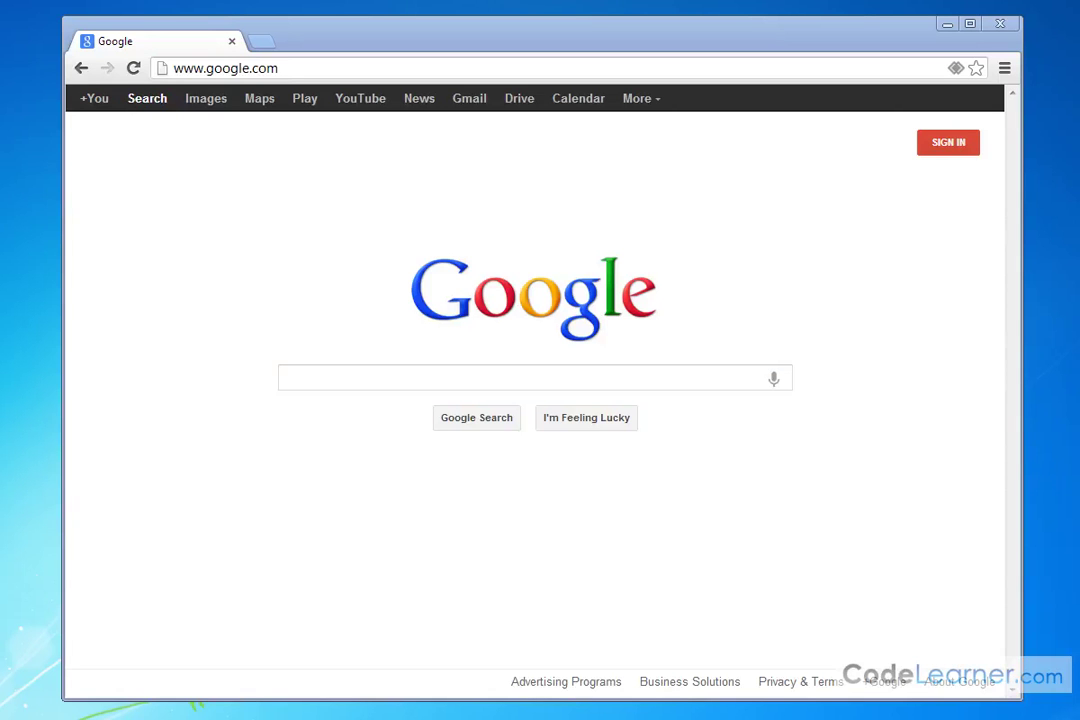
Search Google for 'java development kit'.
left_click(701, 377)
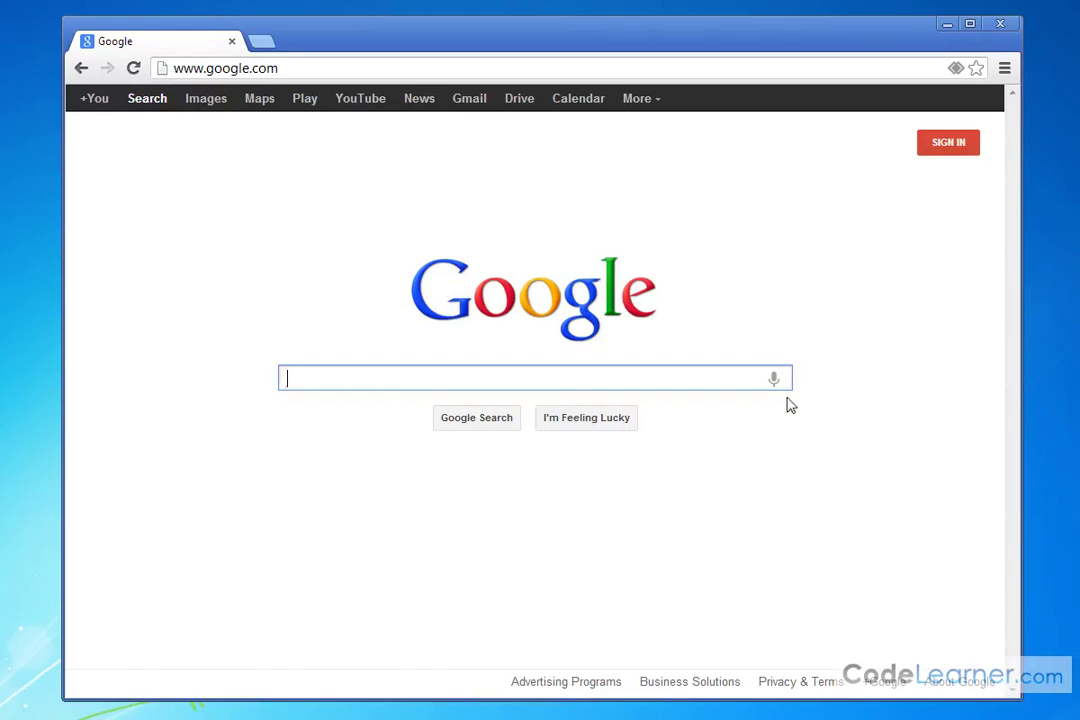
left_click(638, 378)
type("java de")
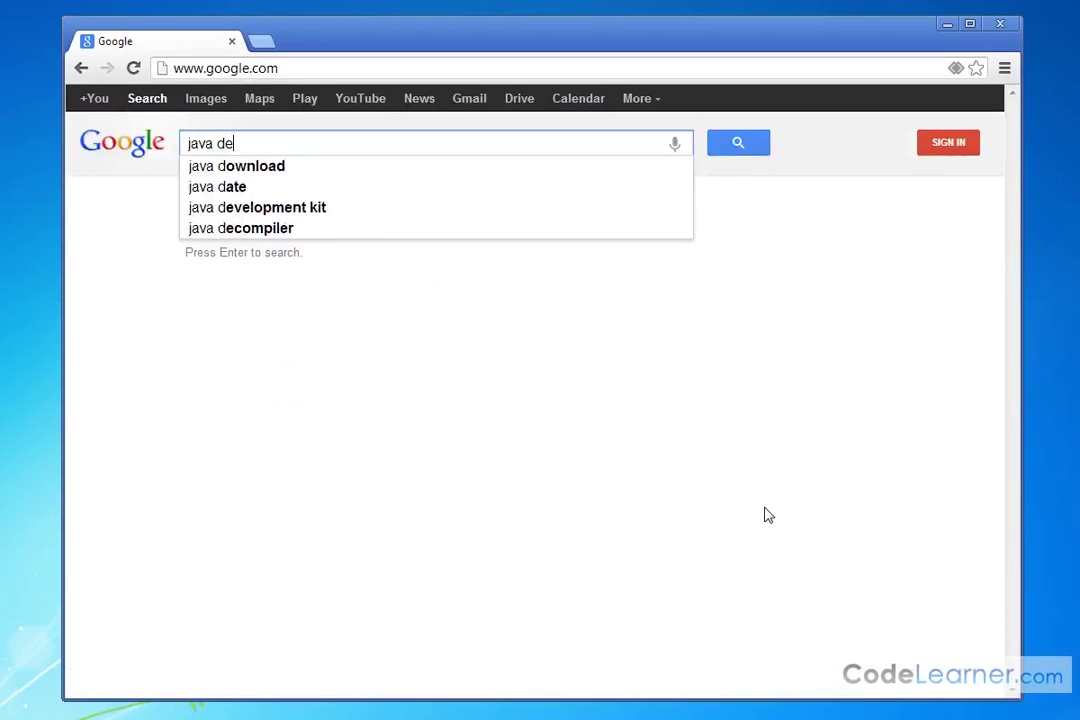
type("velopment kit")
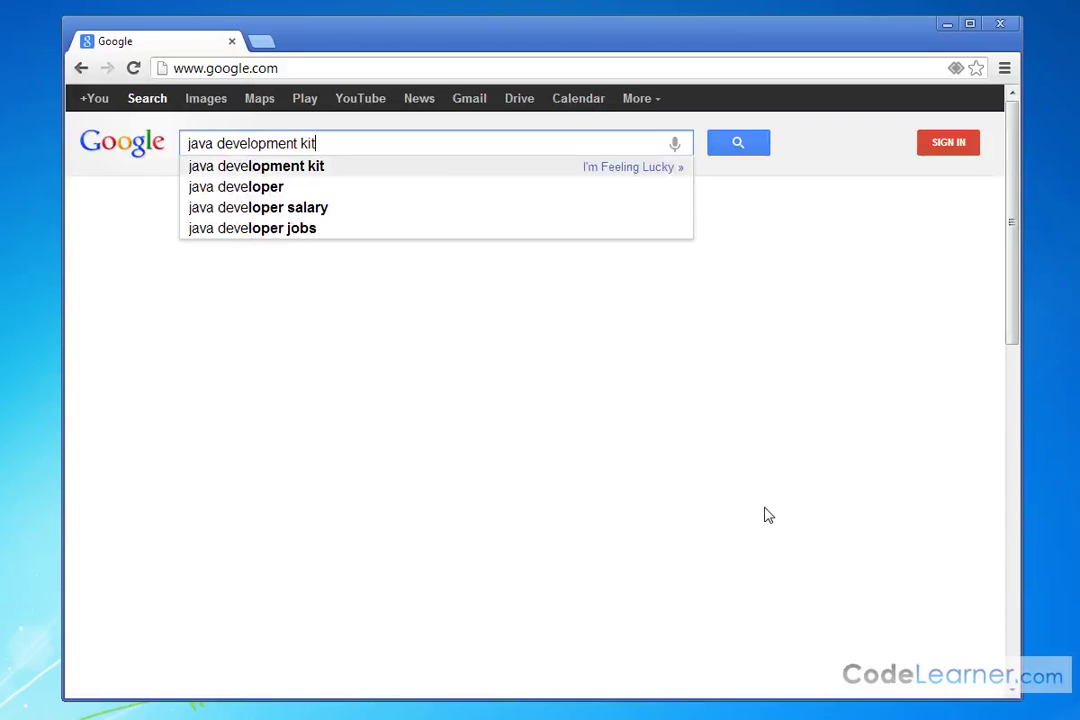
left_click(313, 166)
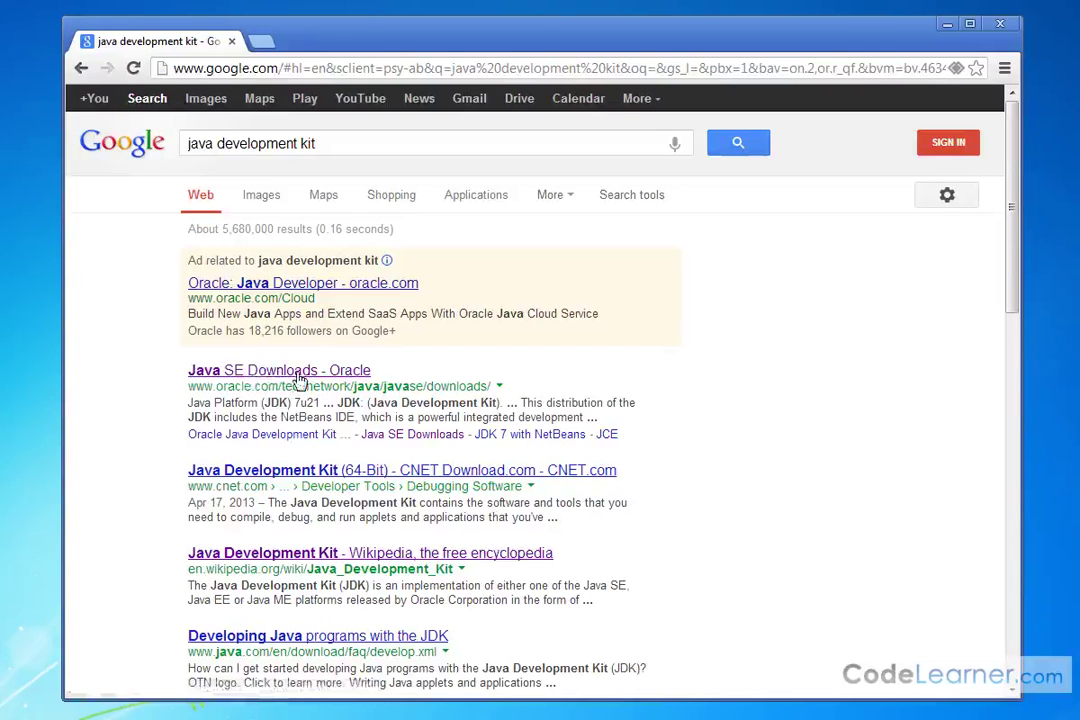
Open the 'Java SE Downloads - Oracle' search result.
left_click(296, 371)
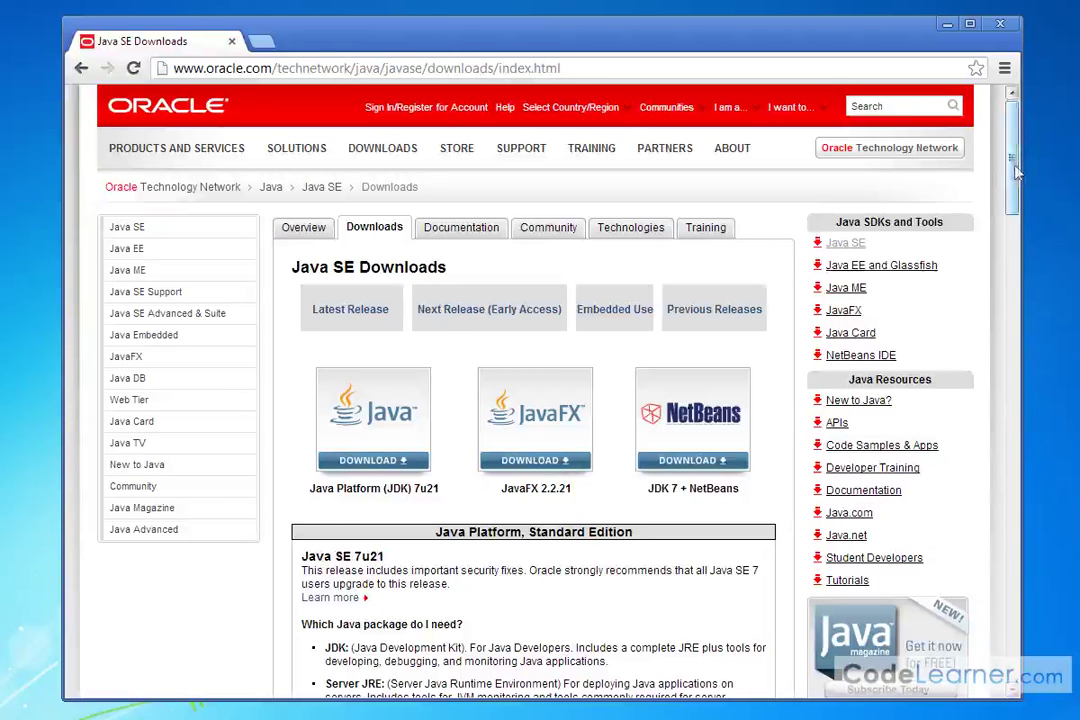
Open the JDK 7u21 download page, accept the licence agreement and locate the Windows x64 row.
left_click(379, 462)
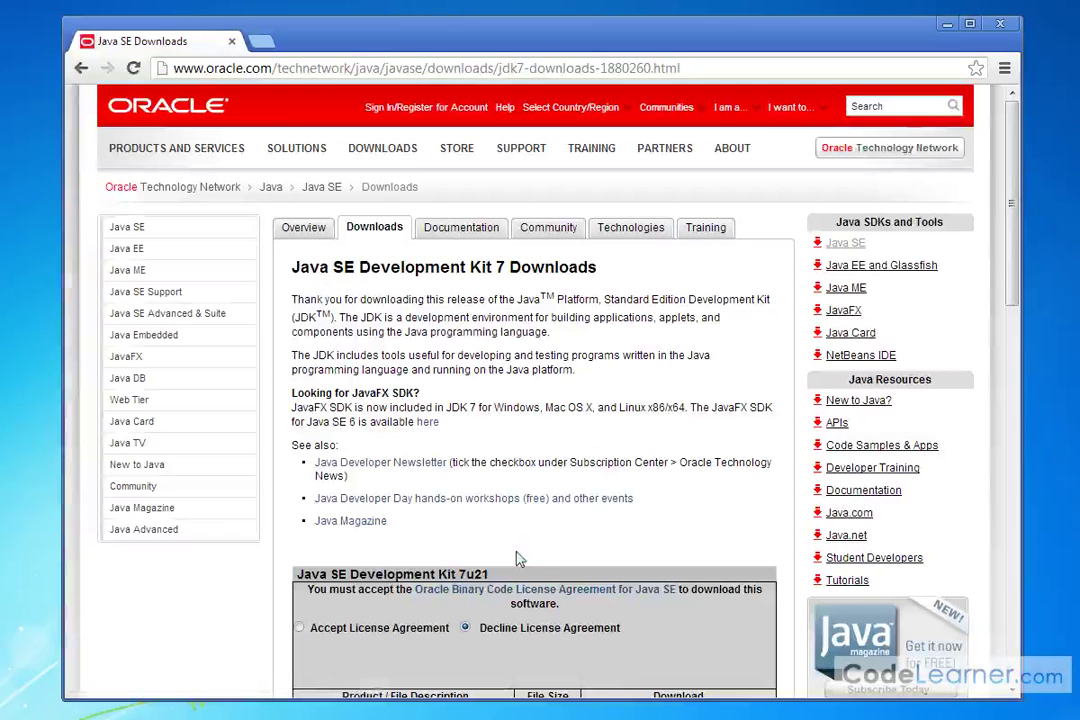
scroll(513, 478, "down", 3)
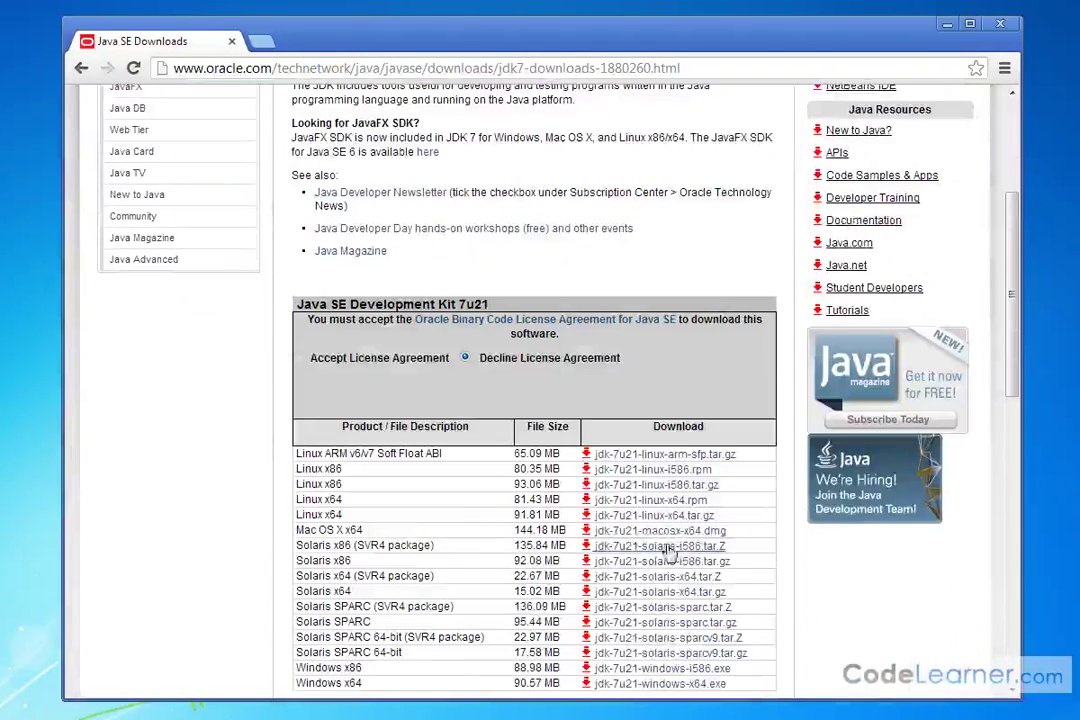
left_click(300, 357)
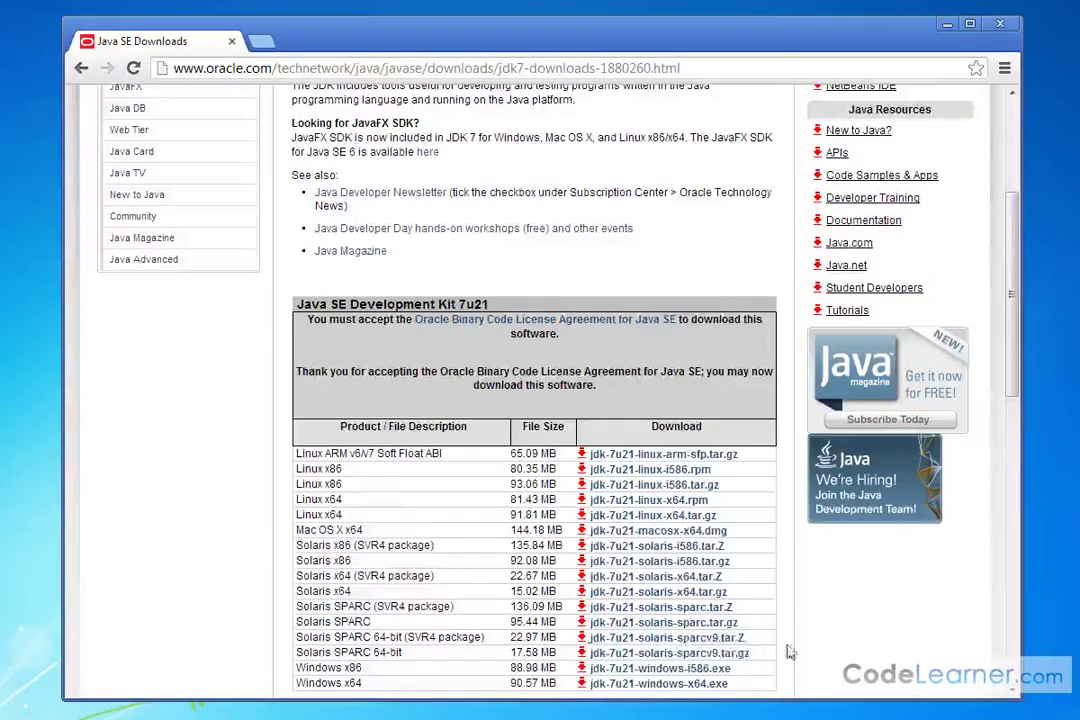
scroll(641, 645, "down", 2)
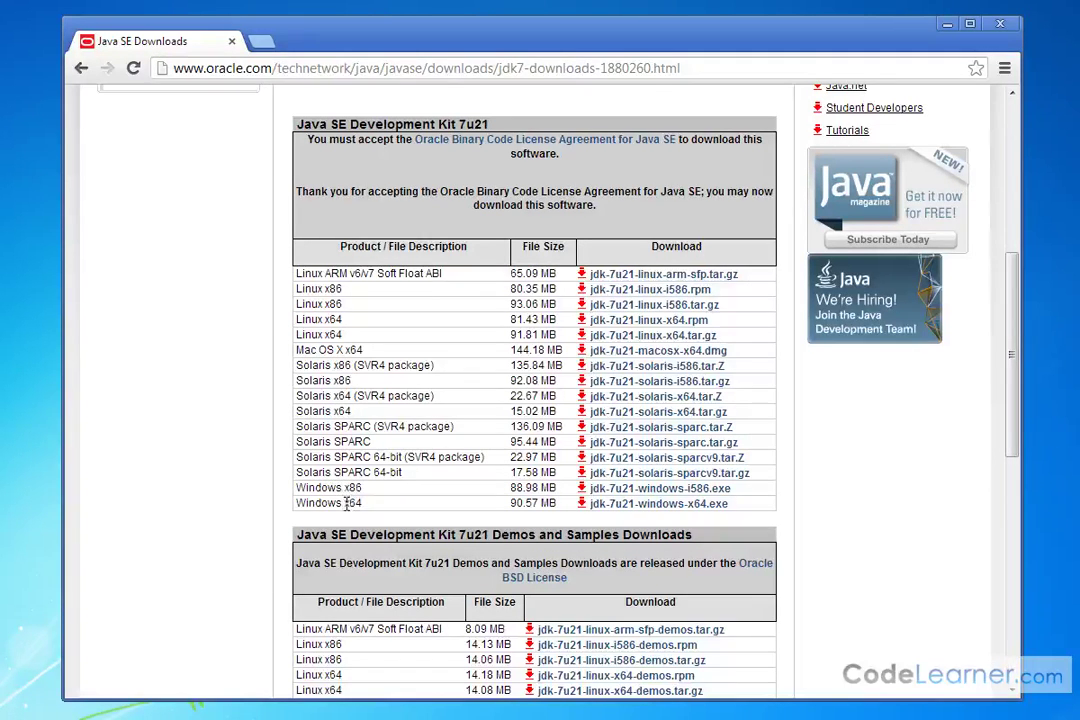
double_click(347, 503)
left_click(751, 505)
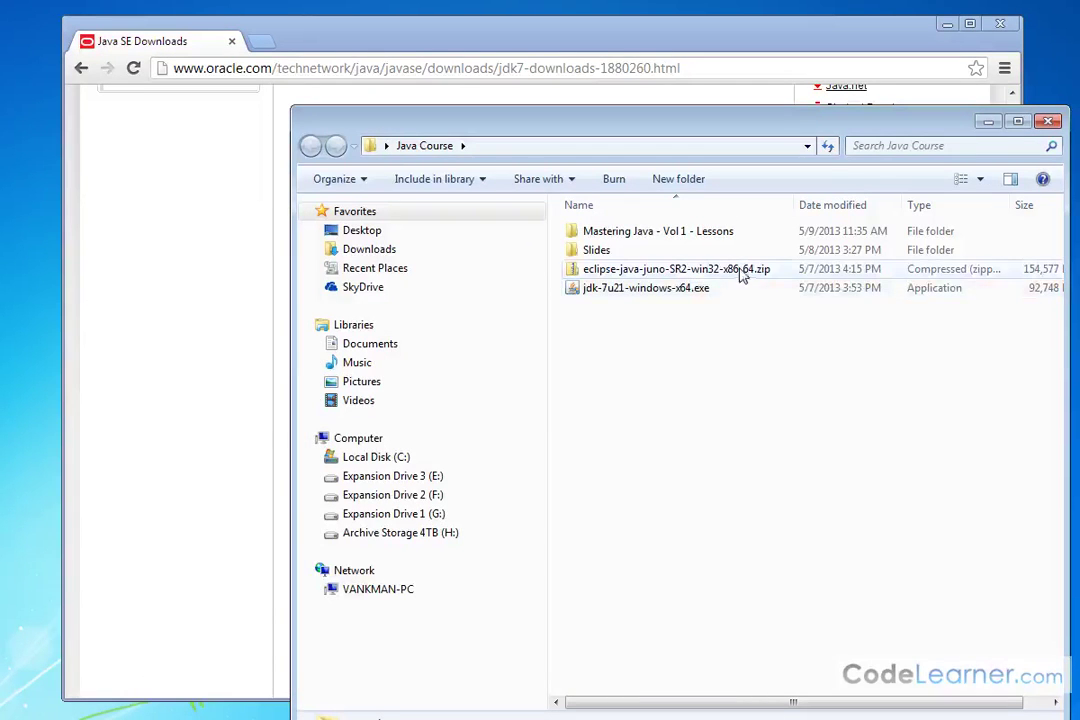
Run jdk-7u21-windows-x64.exe, decline reinstalling the existing JDK, and close the Java Course folder.
left_click(650, 288)
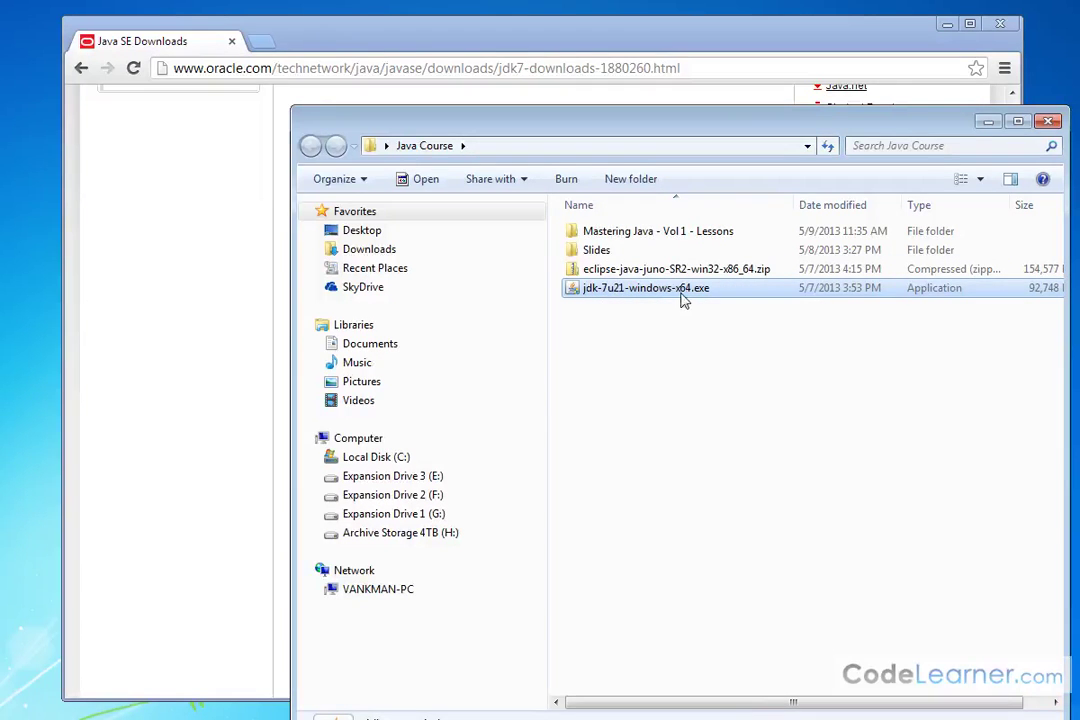
left_click_drag(730, 125, 522, 78)
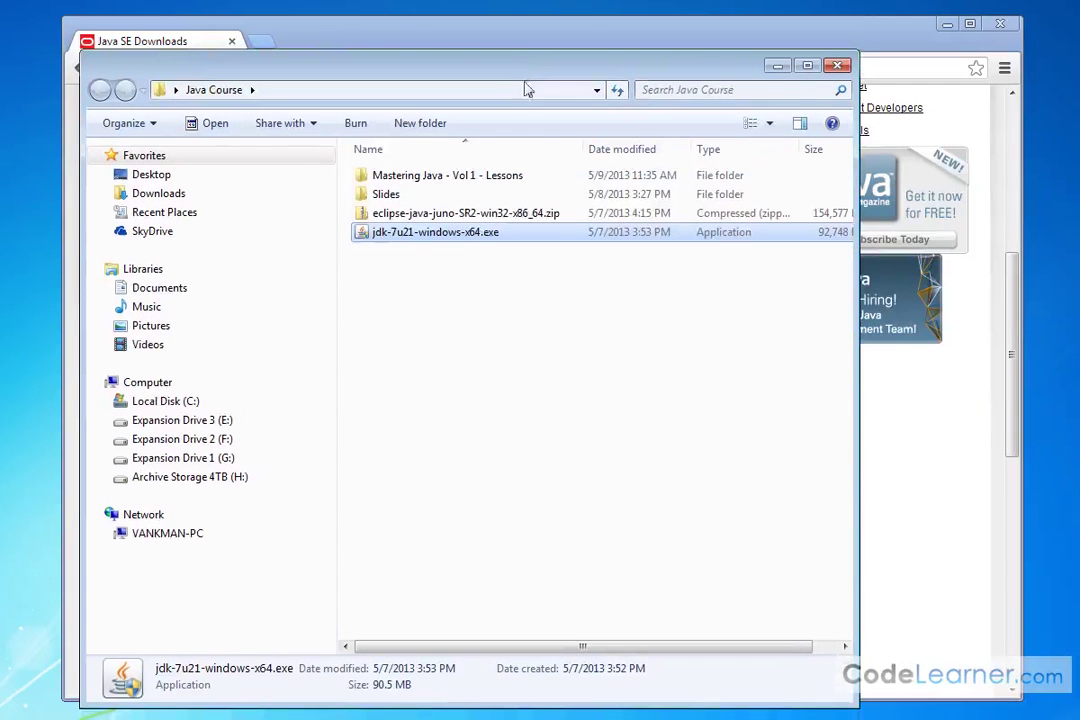
double_click(456, 232)
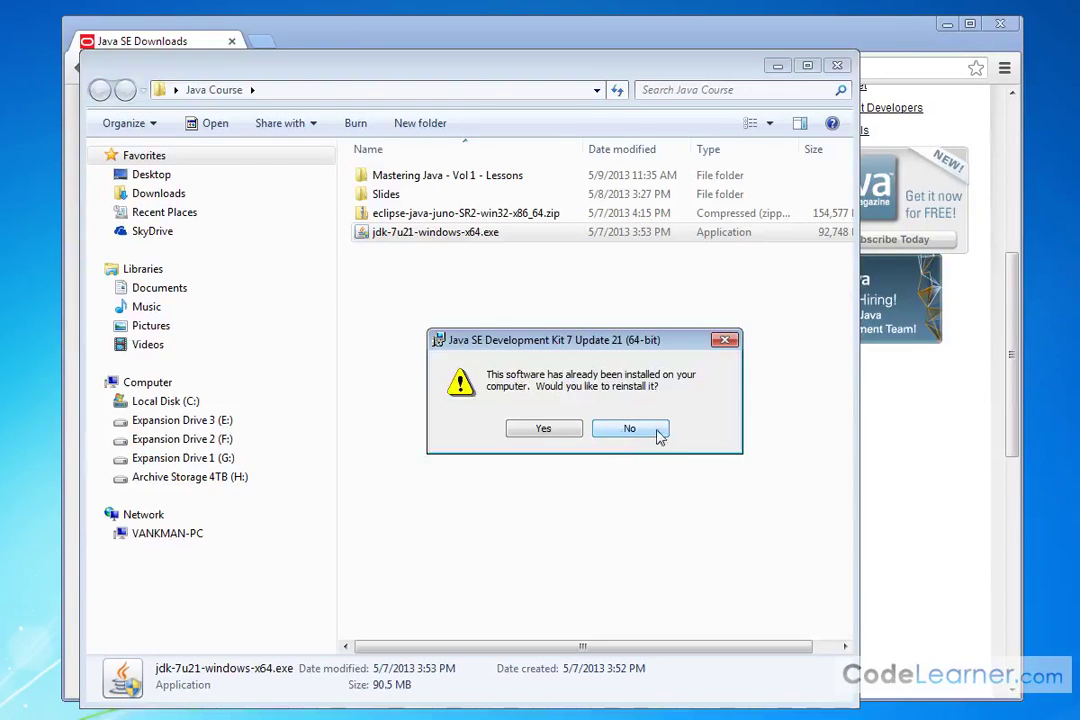
left_click(657, 432)
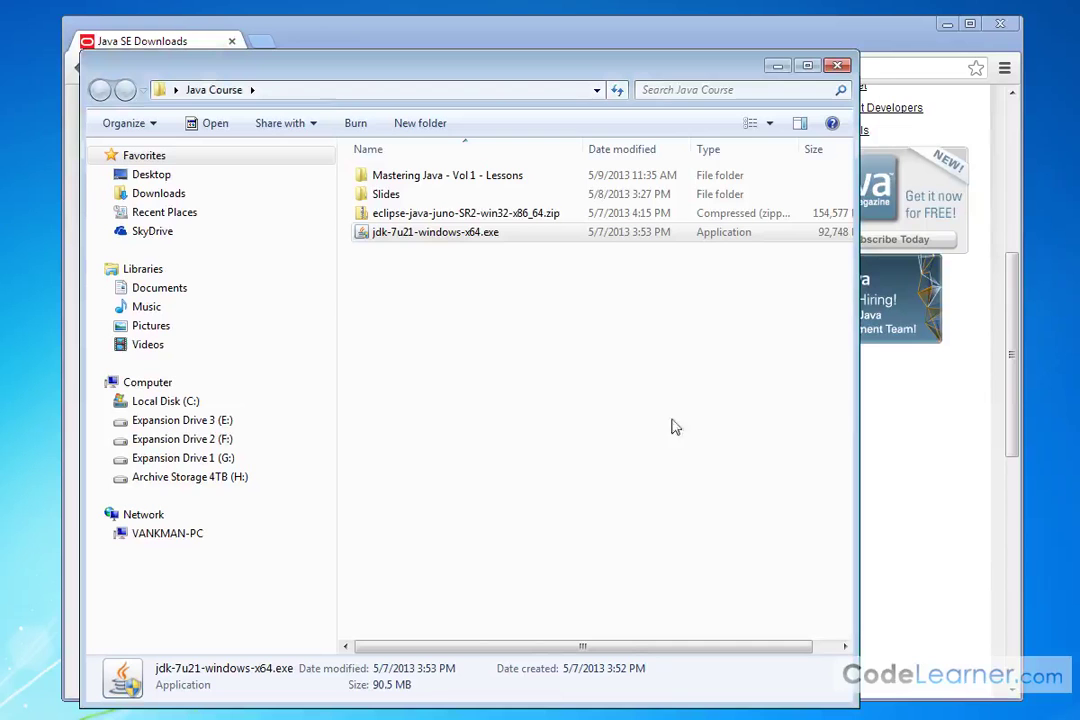
left_click(836, 66)
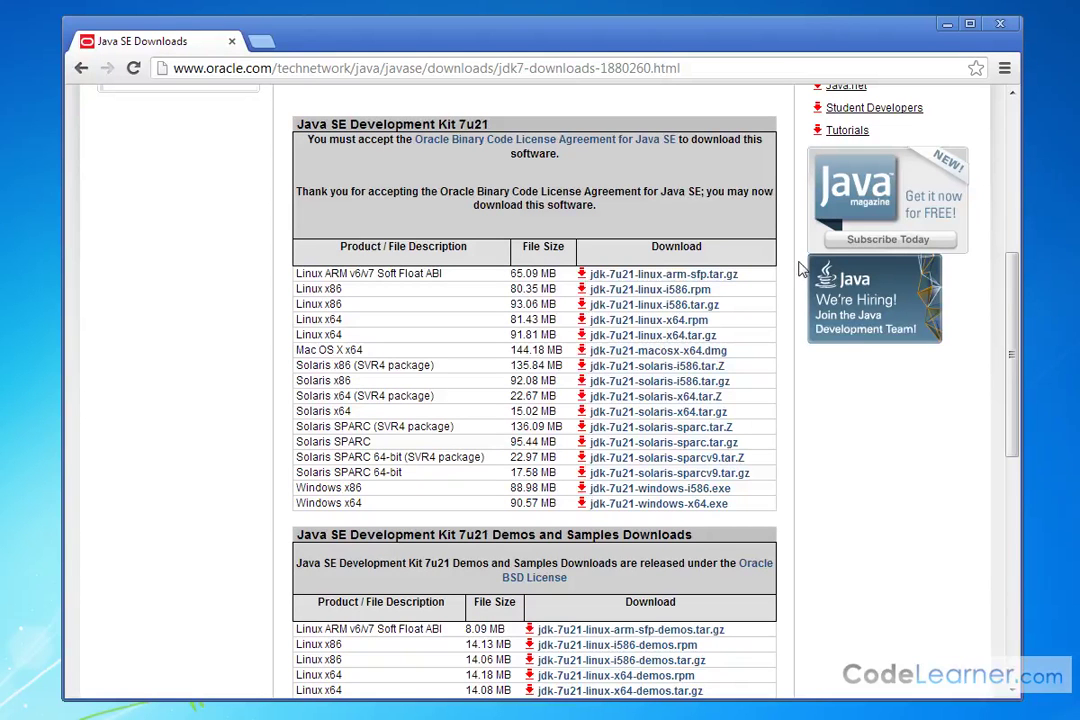
Browse Explorer from Local Disk (C:) to Program Files\Java\jdk1.7.0_21.
key("alt+Tab")
left_click_drag(489, 65, 571, 72)
left_click(255, 403)
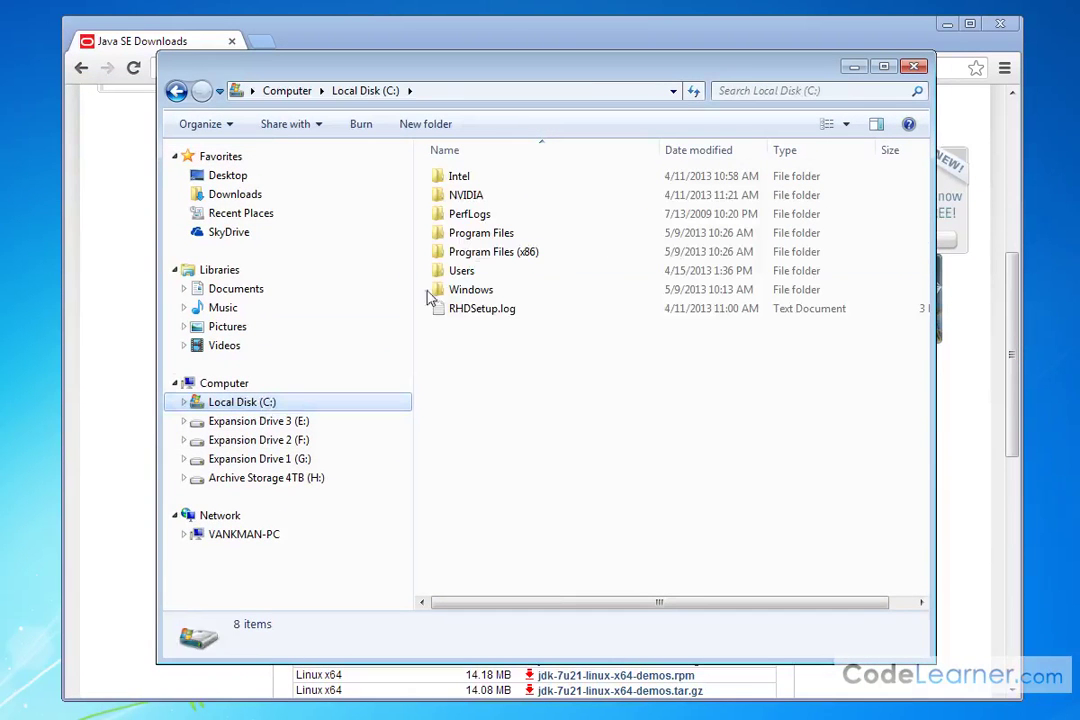
double_click(482, 234)
left_click(480, 233)
left_click(478, 309)
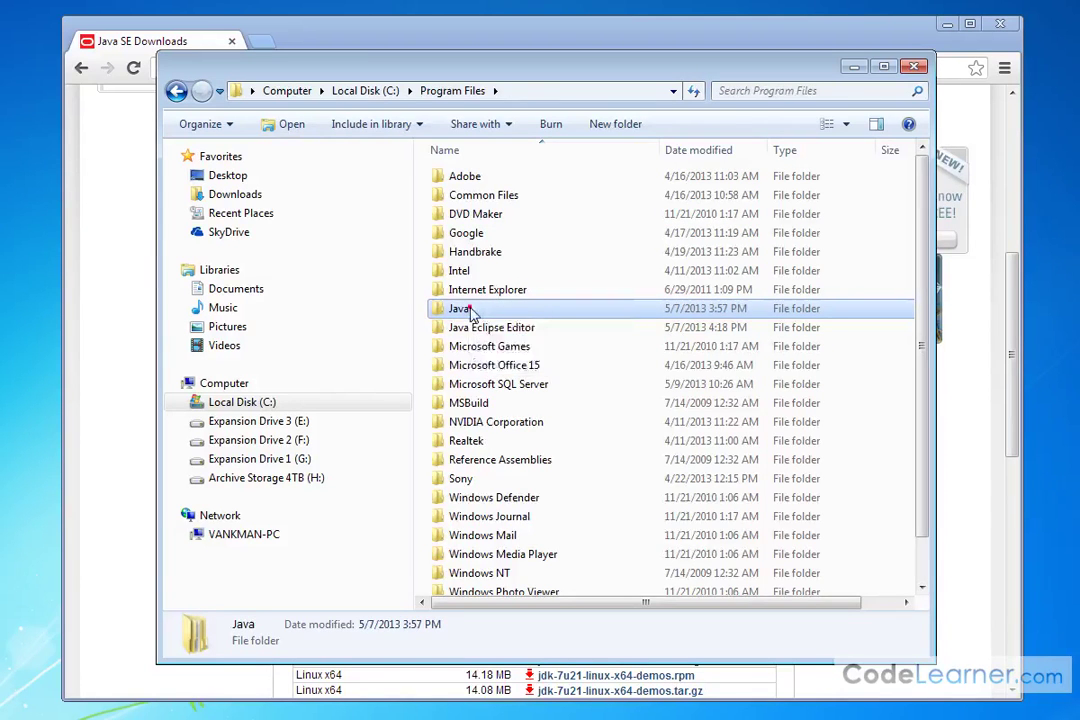
double_click(472, 309)
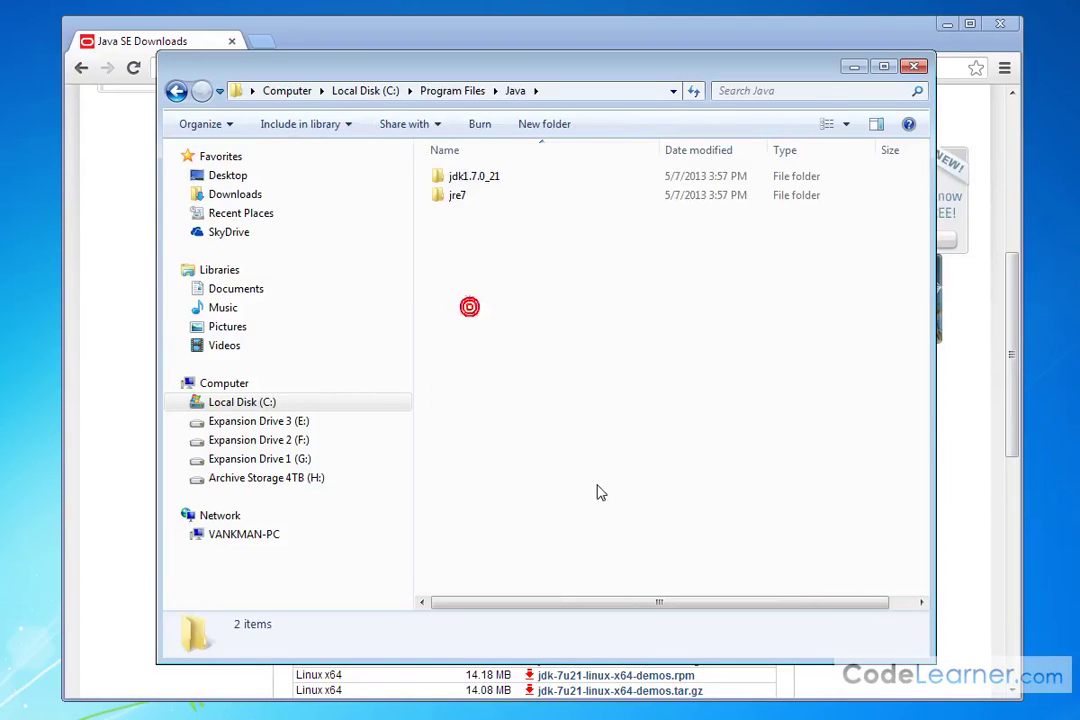
double_click(497, 182)
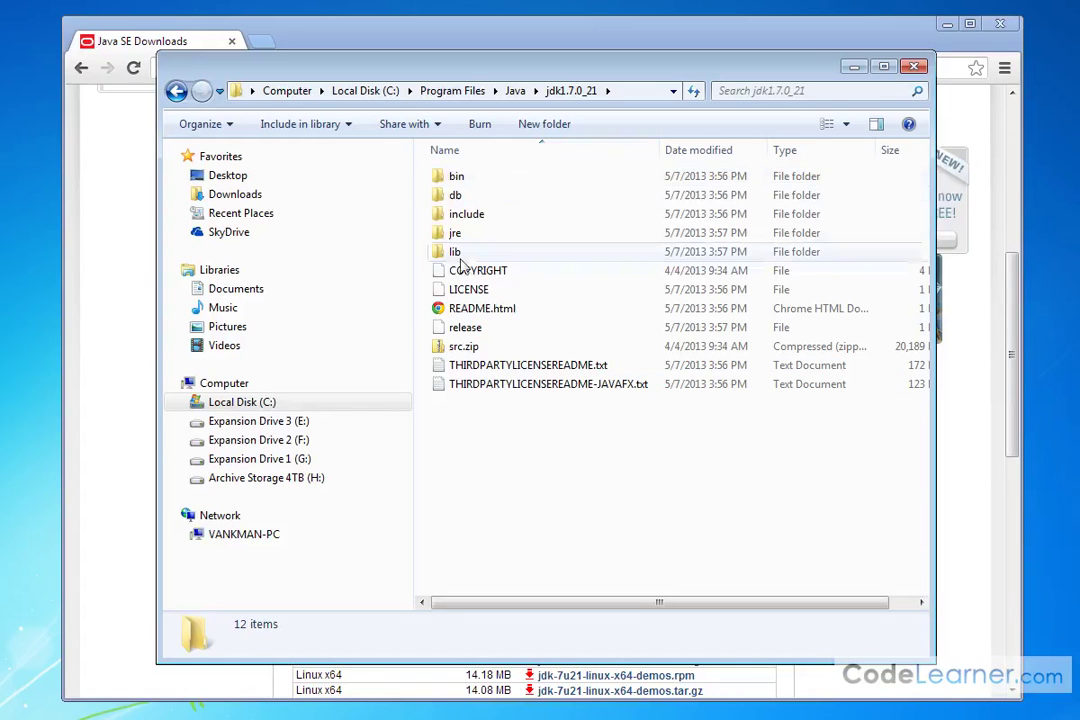
left_click(475, 177)
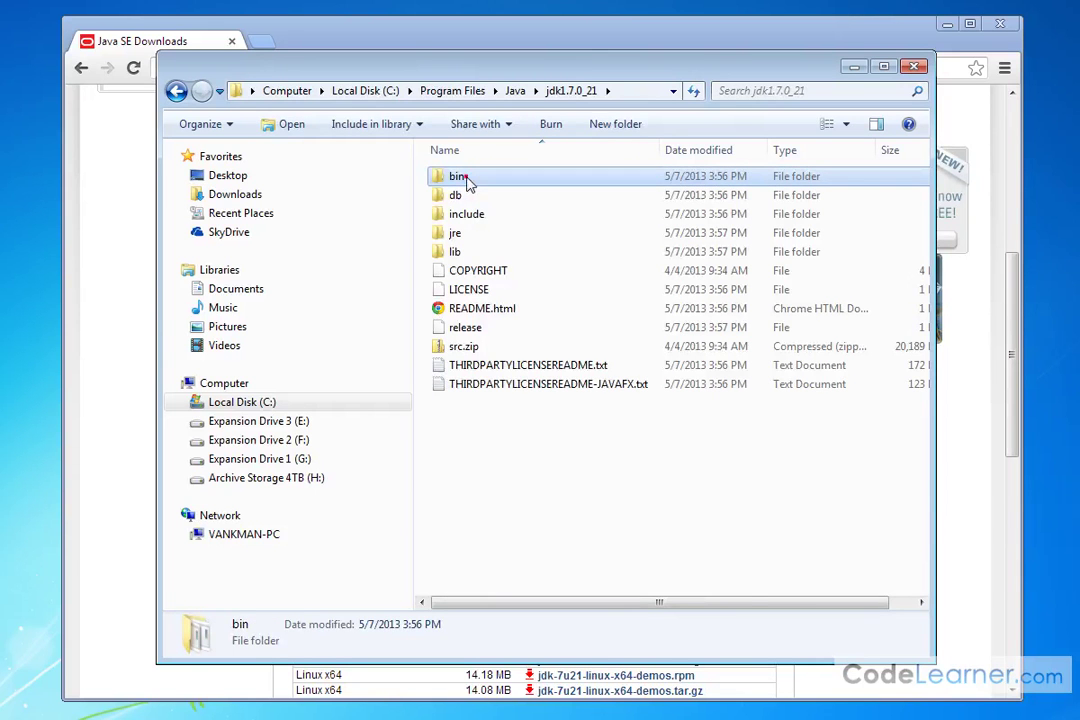
Open the bin folder and point out java.exe and javac.exe.
double_click(466, 181)
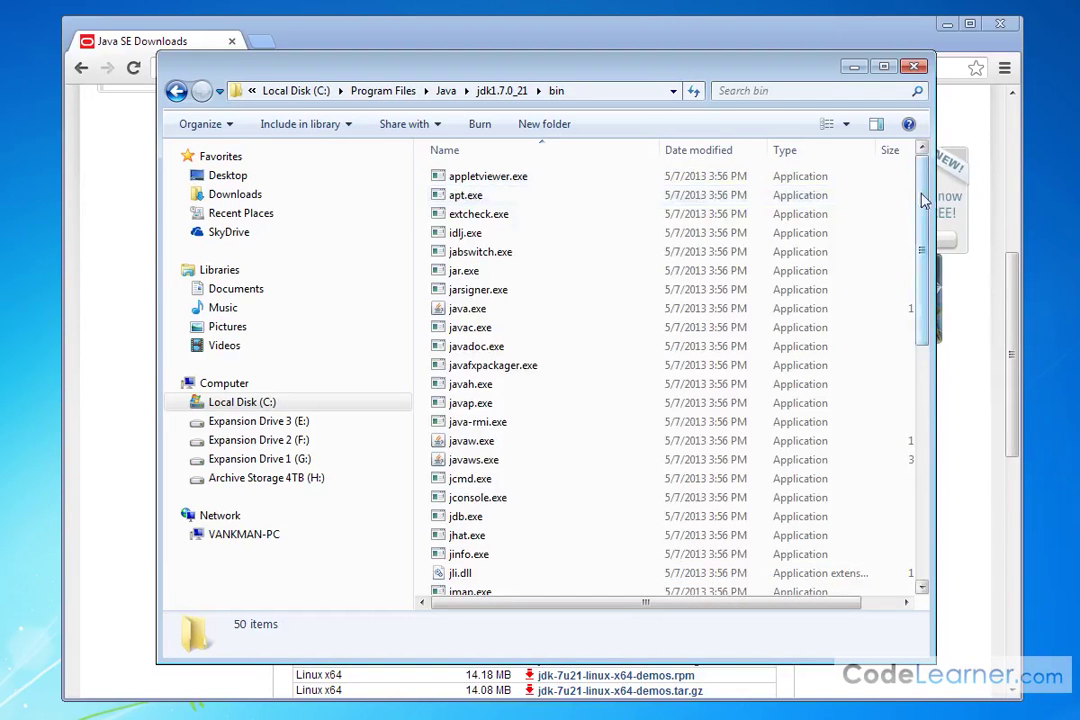
left_click_drag(925, 200, 885, 174)
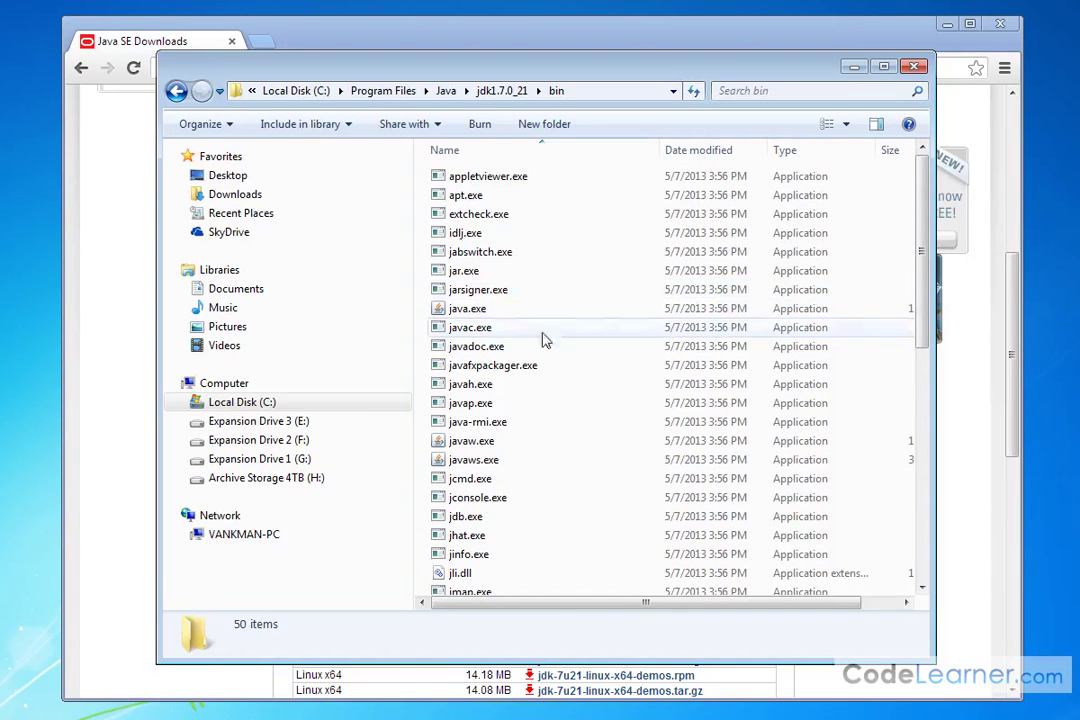
mouse_move(579, 346)
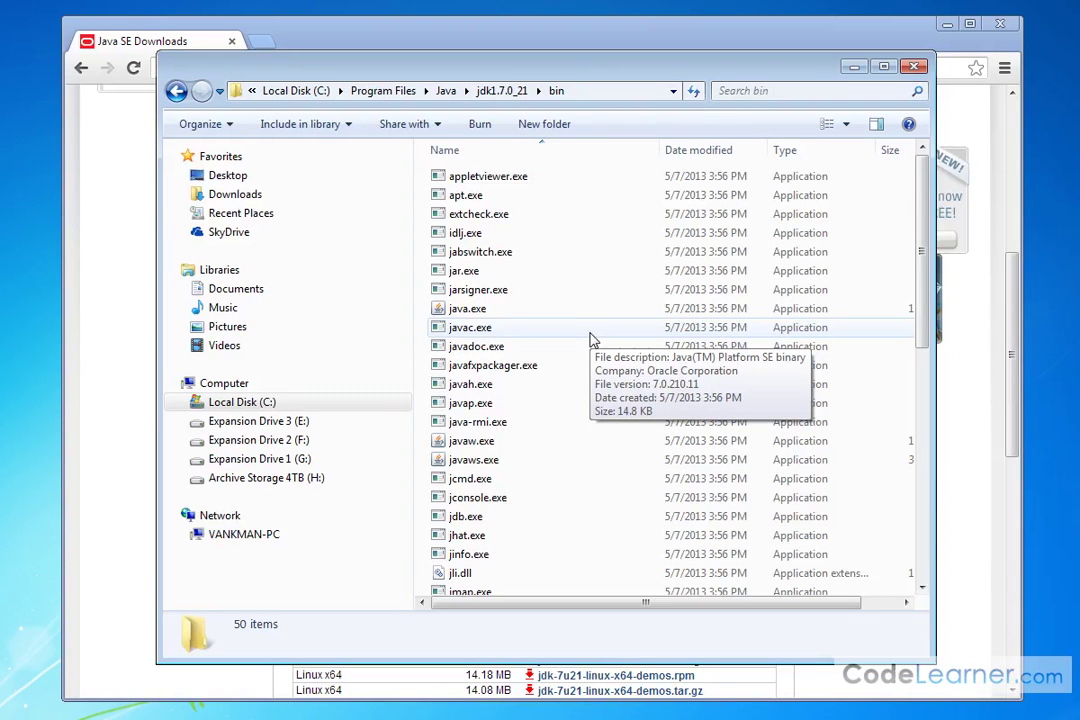
left_click(467, 326)
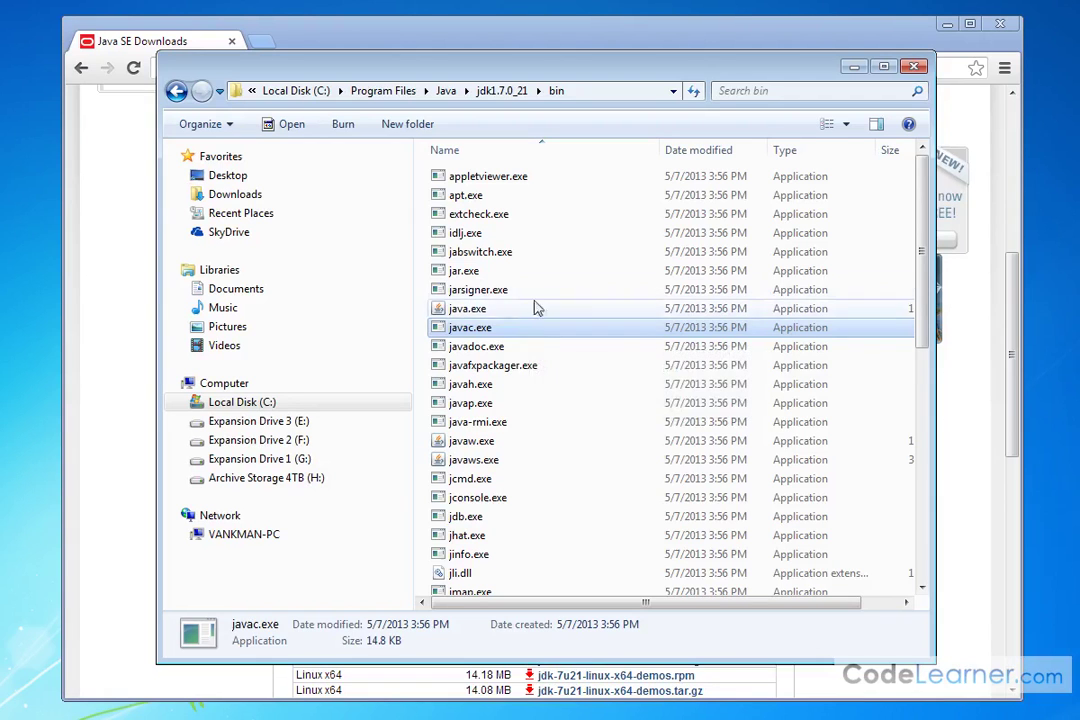
left_click(497, 308)
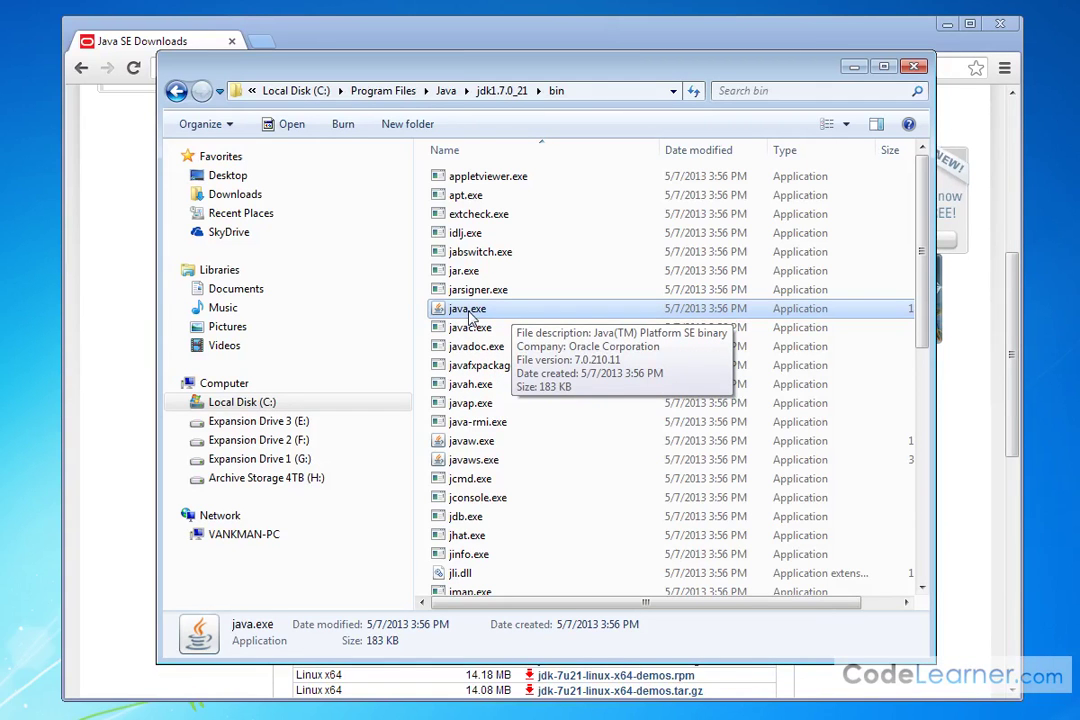
key("Down")
left_click(470, 310)
left_click(474, 329)
left_click(484, 309)
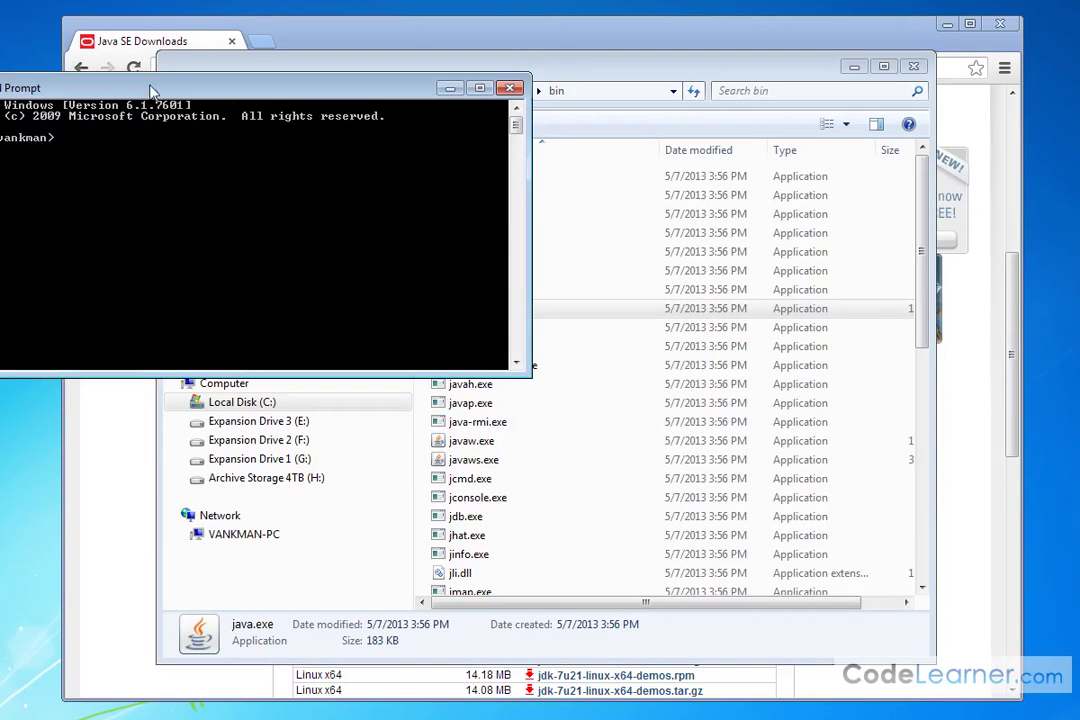
Centre the Command Prompt window, type 'java', then minimize it.
left_click_drag(148, 88, 506, 187)
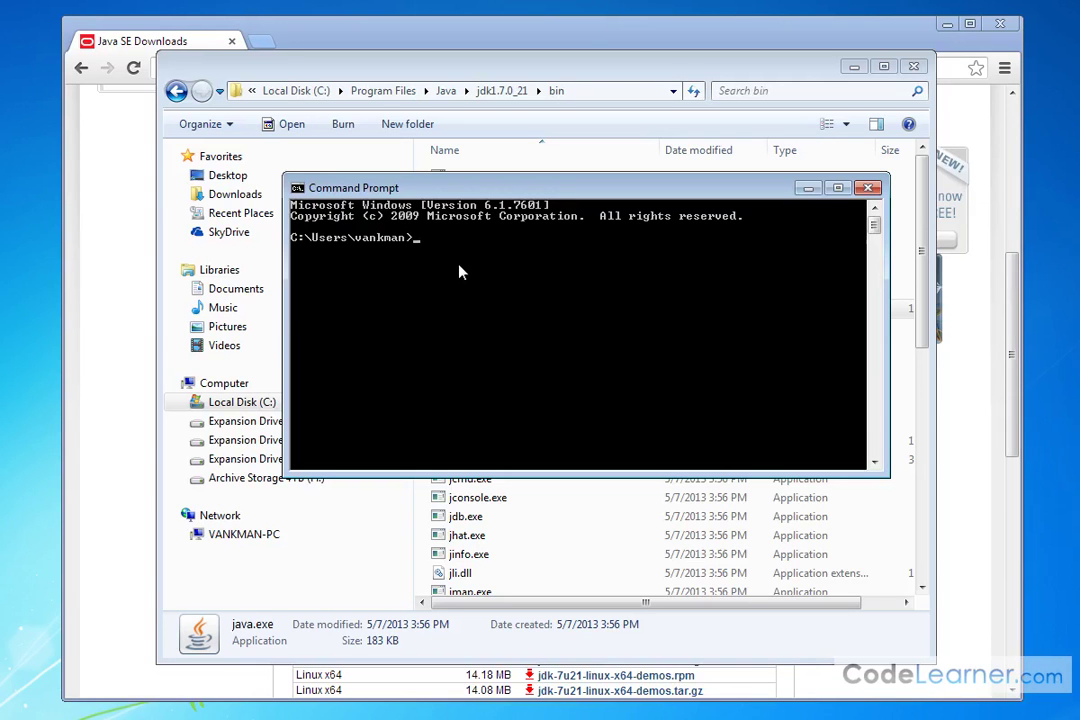
type("java")
left_click_drag(769, 195, 701, 364)
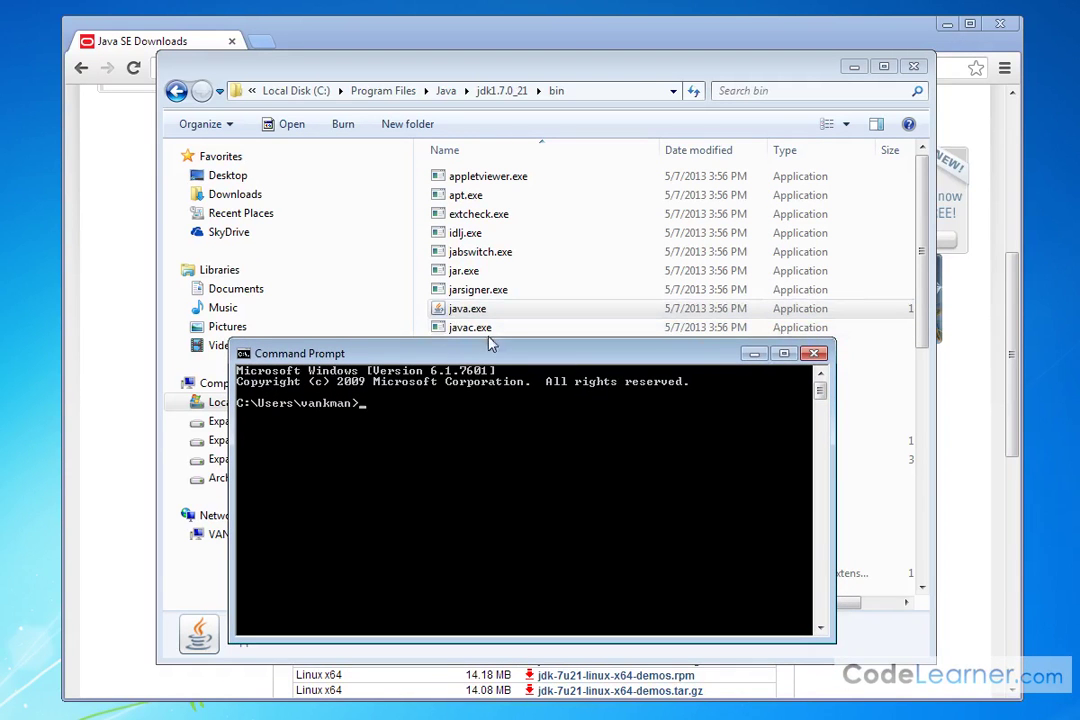
left_click(752, 352)
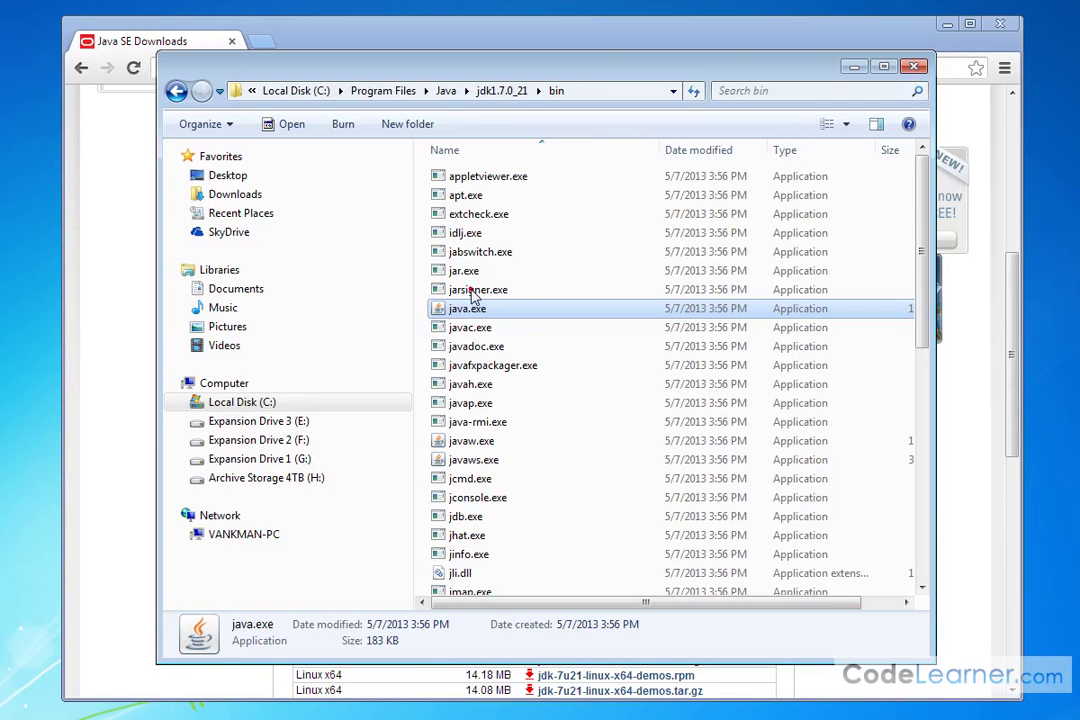
Copy the address C:\Program Files\Java\jdk1.7.0_21\bin from the Explorer address bar.
left_click(470, 422)
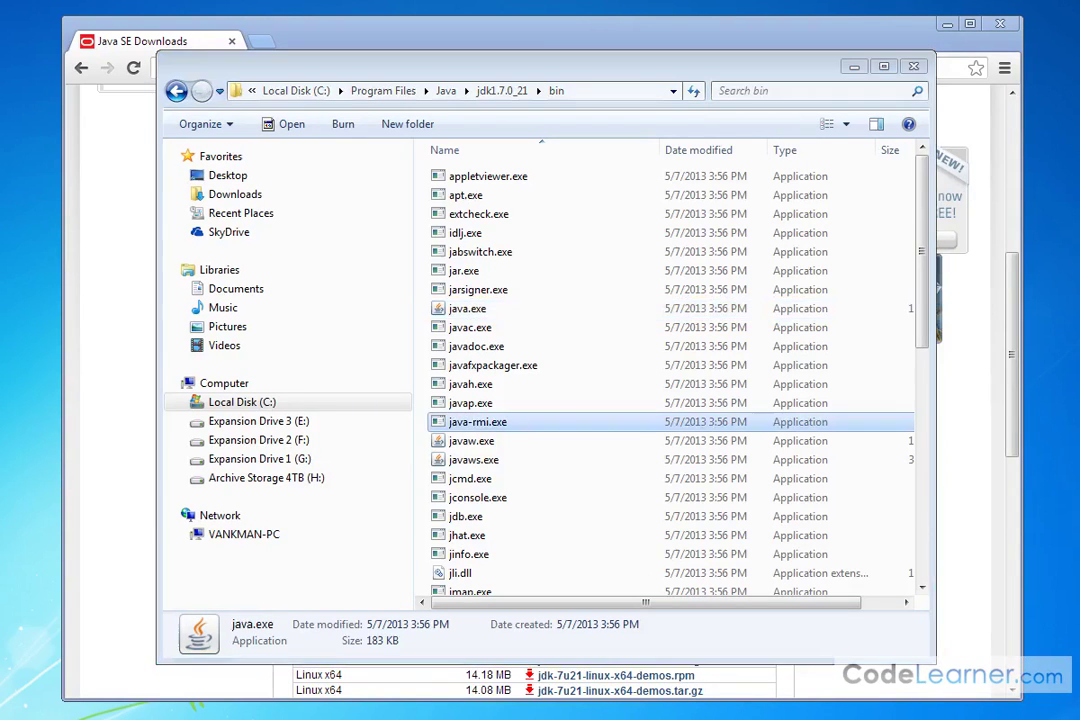
left_click(557, 91)
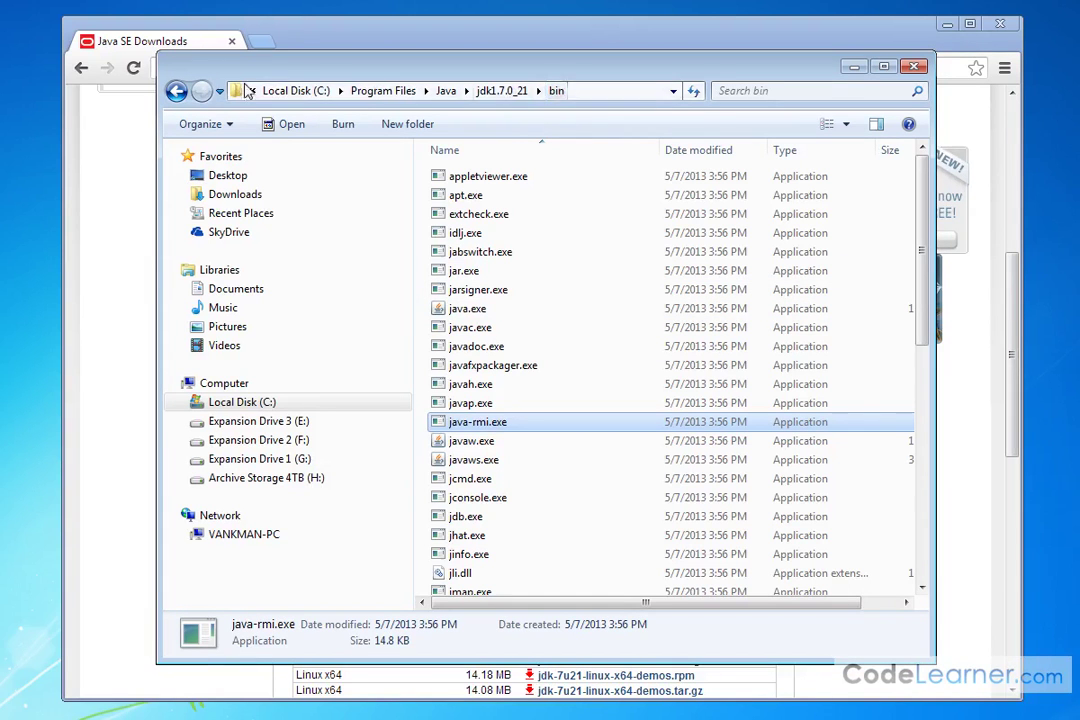
right_click(557, 92)
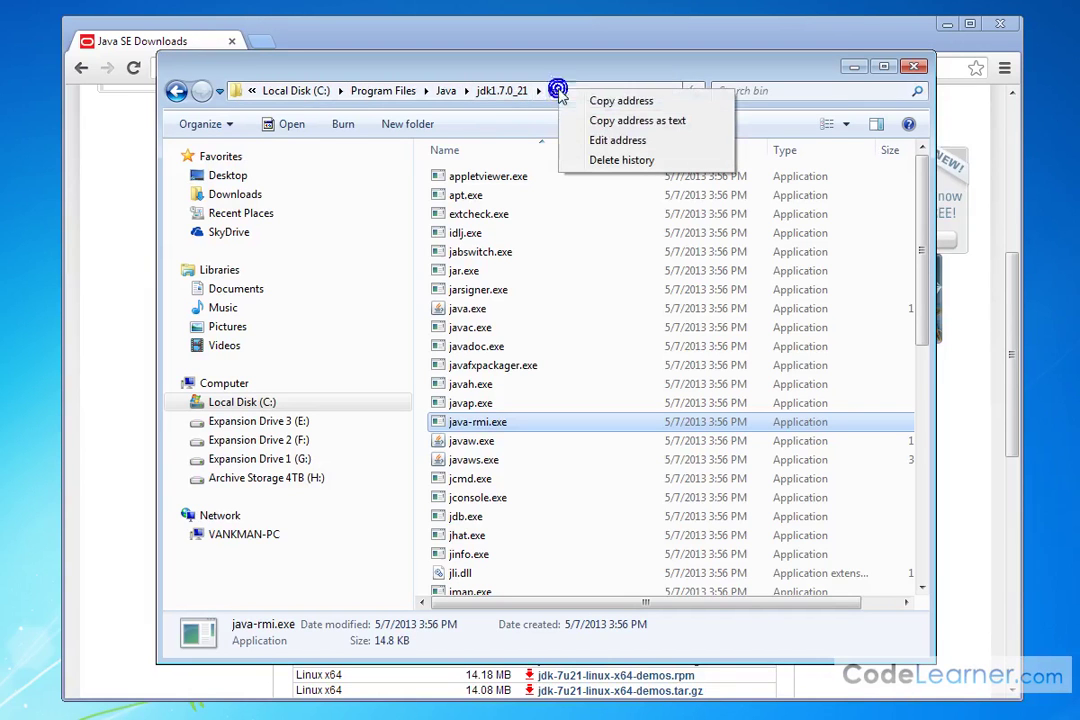
left_click(620, 101)
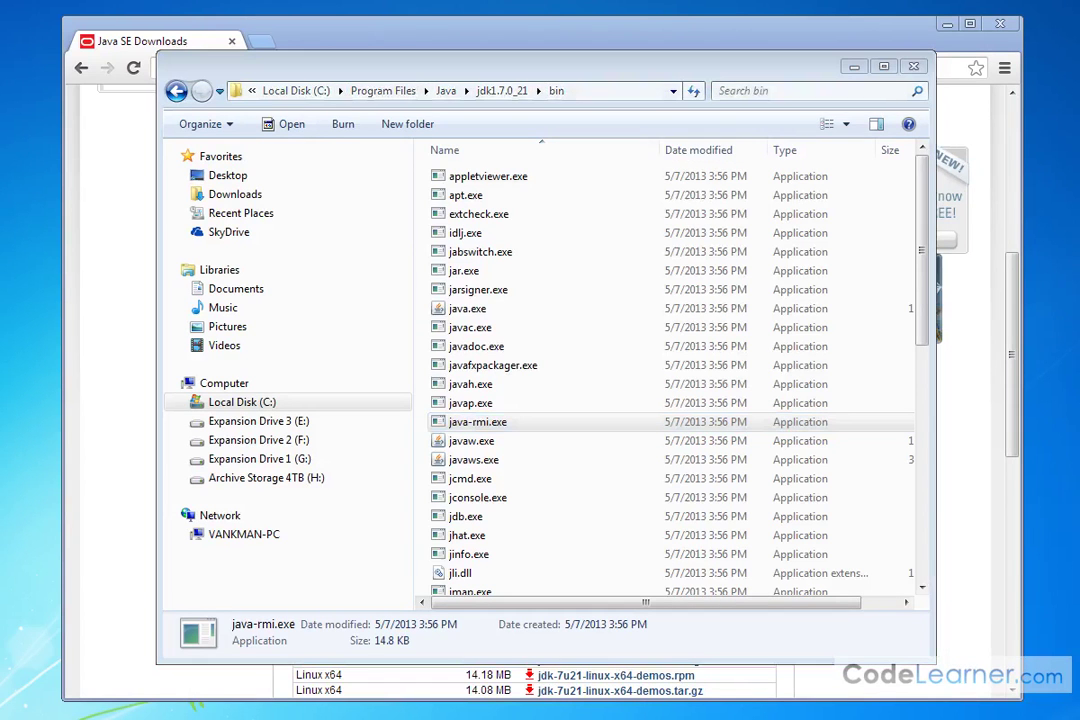
Paste the bin path into Notepad and highlight jdk1.7.0_21 within it.
right_click(379, 183)
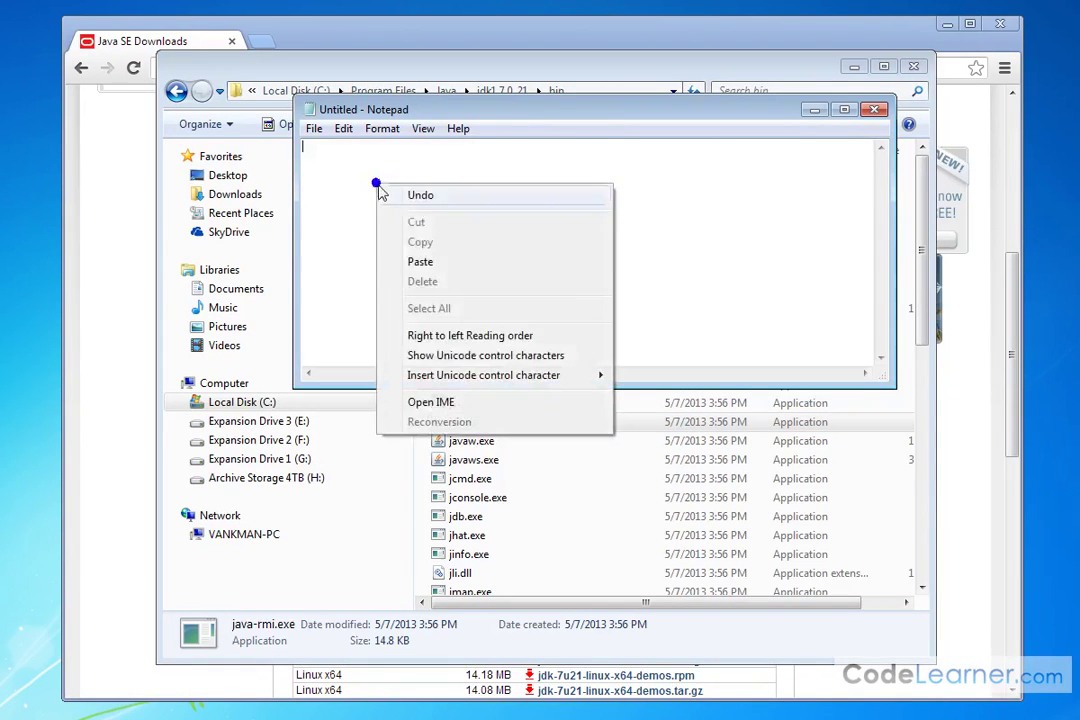
left_click(457, 264)
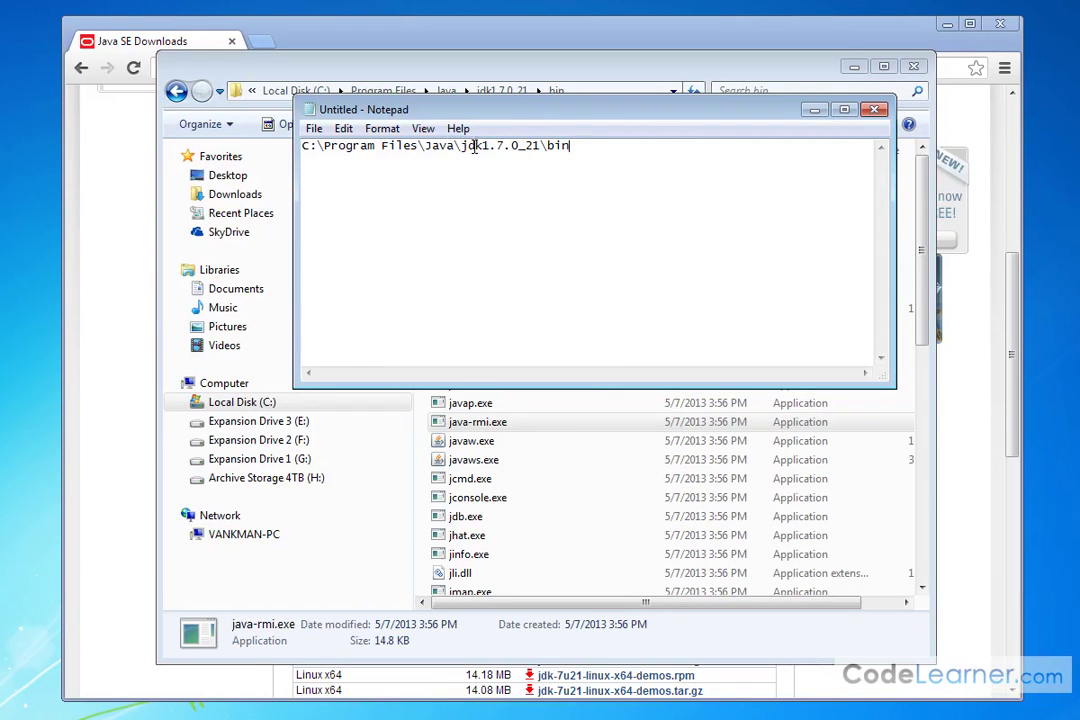
left_click_drag(460, 148, 548, 148)
left_click(569, 147)
left_click_drag(461, 146, 537, 146)
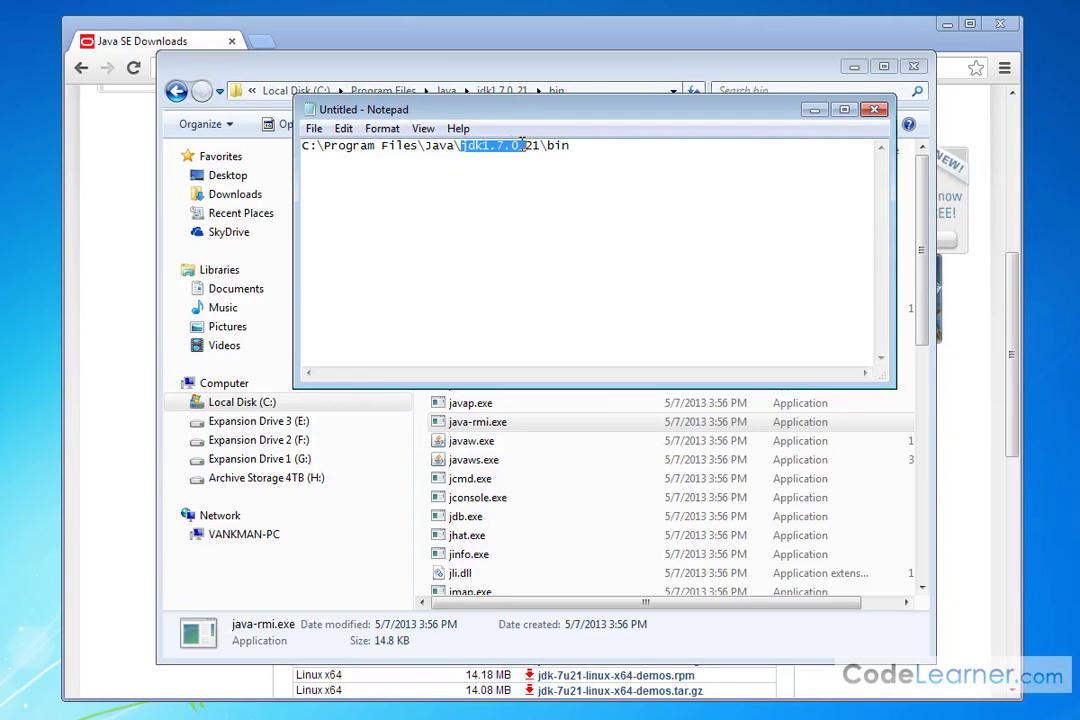
left_click(540, 141)
left_click(540, 141)
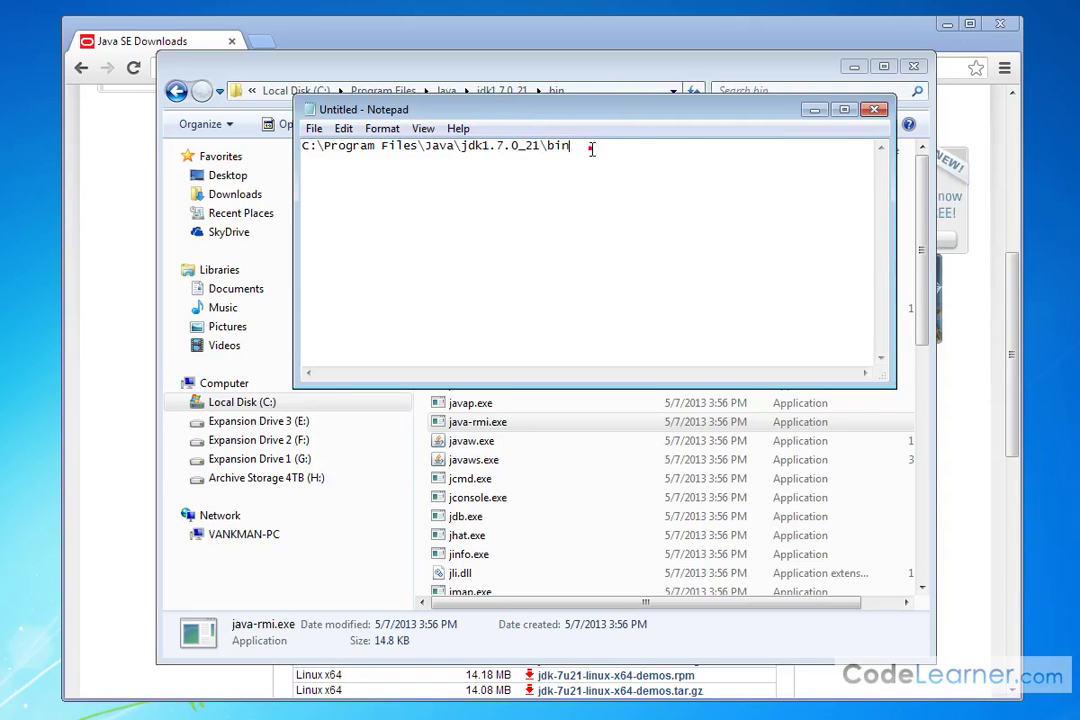
Minimize Notepad and bring up the Start menu.
left_click(813, 112)
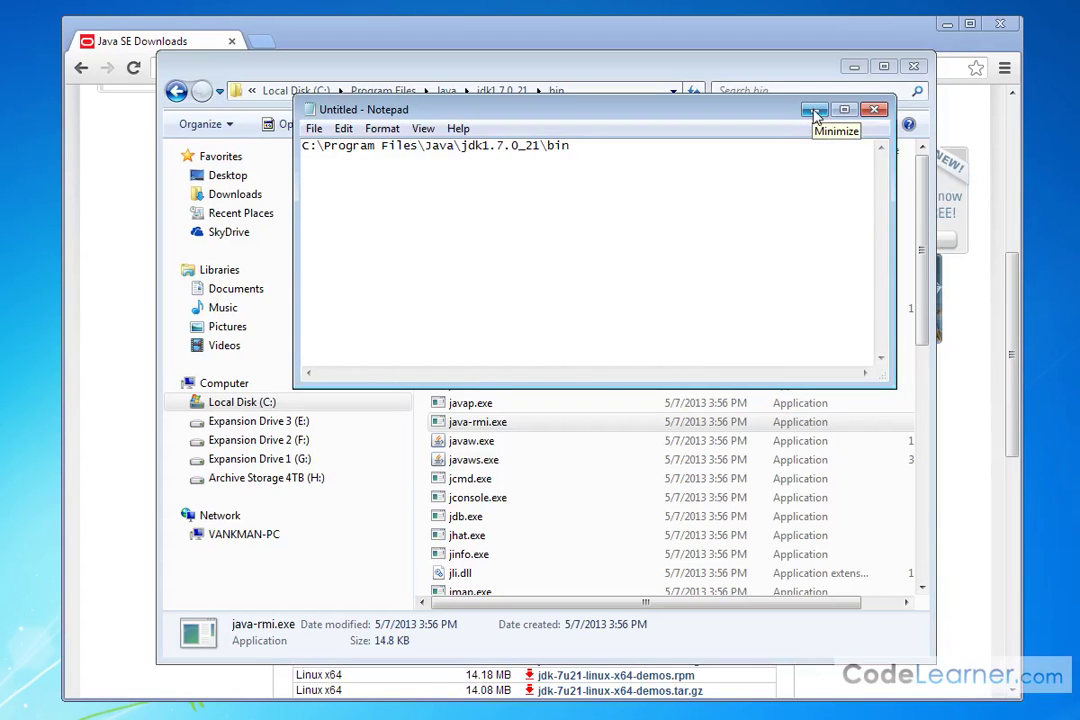
left_click(814, 112)
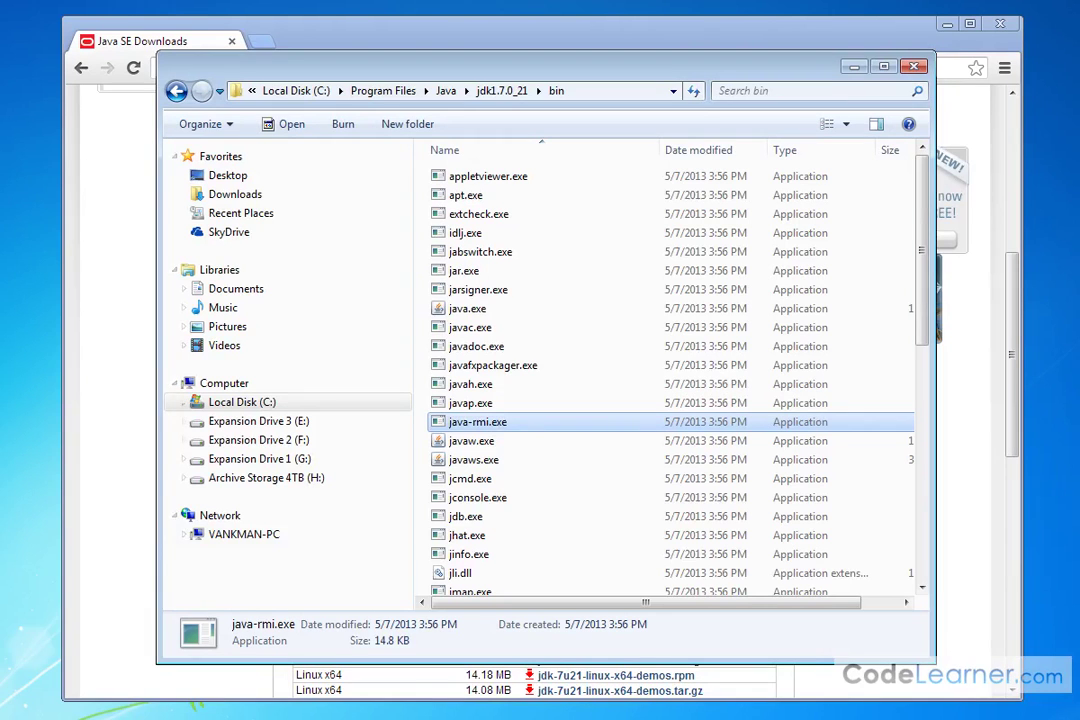
key("super")
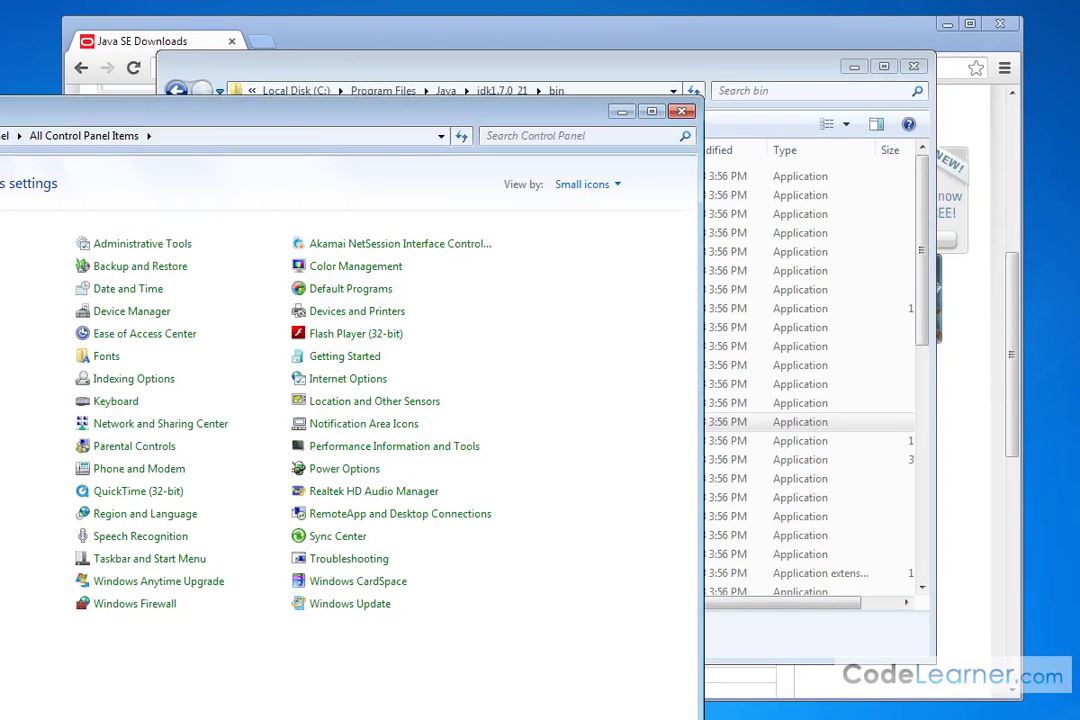
Open System in Control Panel and go to Advanced system settings.
left_click_drag(702, 699, 554, 699)
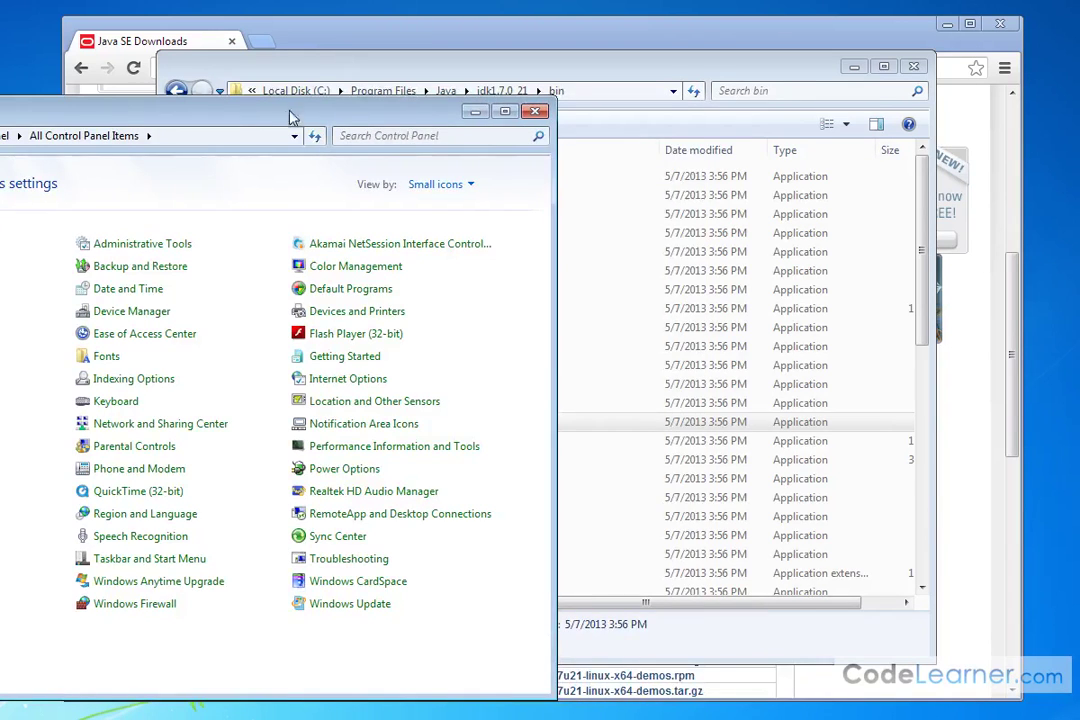
left_click_drag(285, 112, 611, 79)
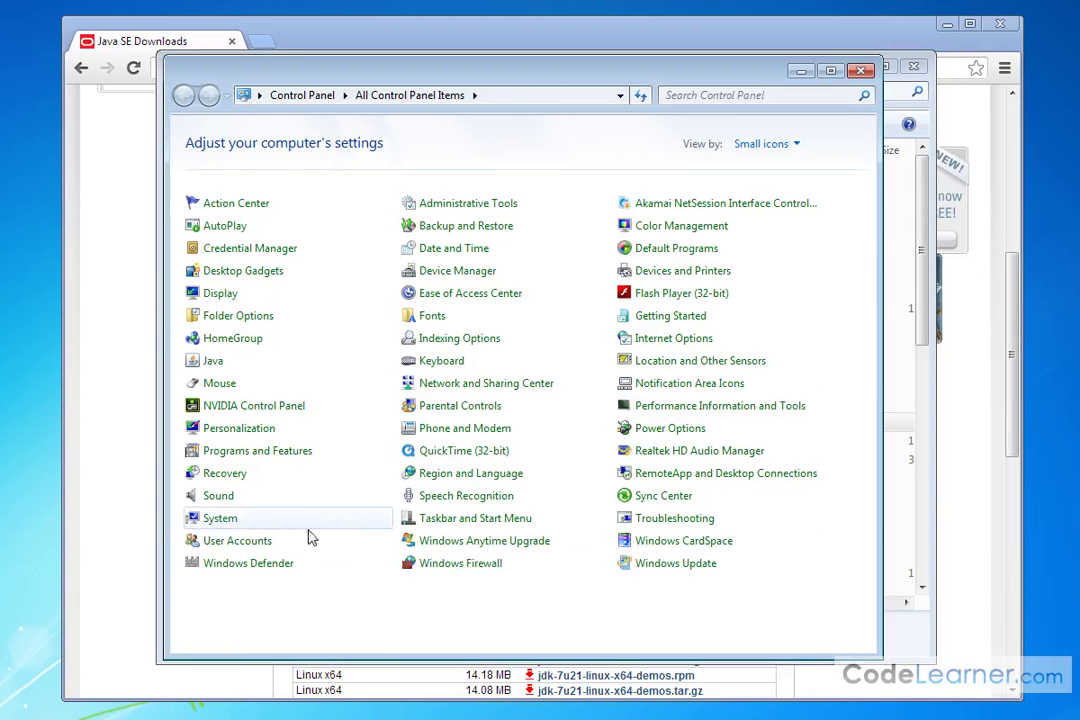
left_click(215, 520)
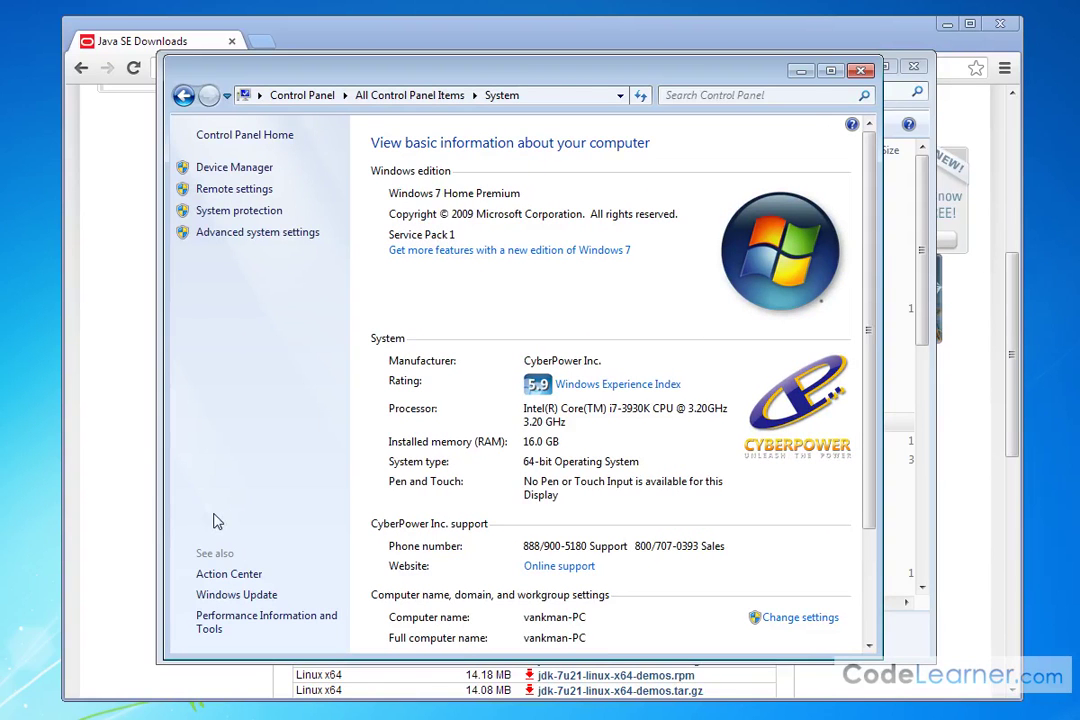
left_click(227, 242)
Open Environment Variables and select the Path system variable.
left_click_drag(150, 92, 513, 140)
left_click(607, 479)
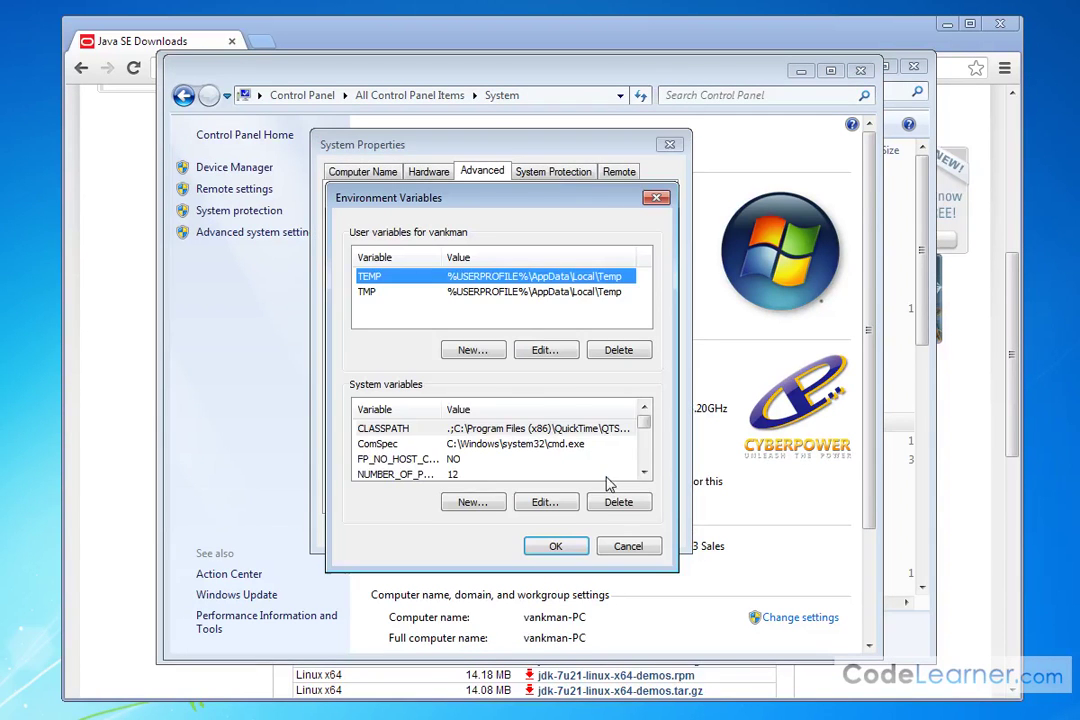
left_click(645, 472)
left_click(645, 472)
left_click(645, 472)
left_click(645, 472)
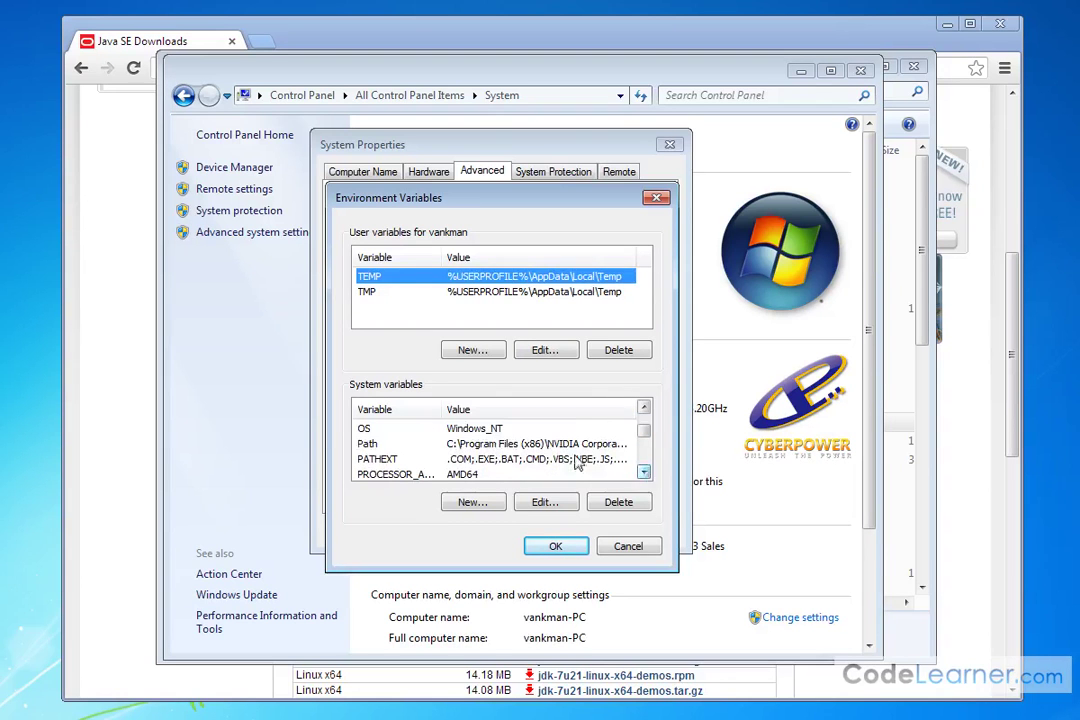
left_click(366, 443)
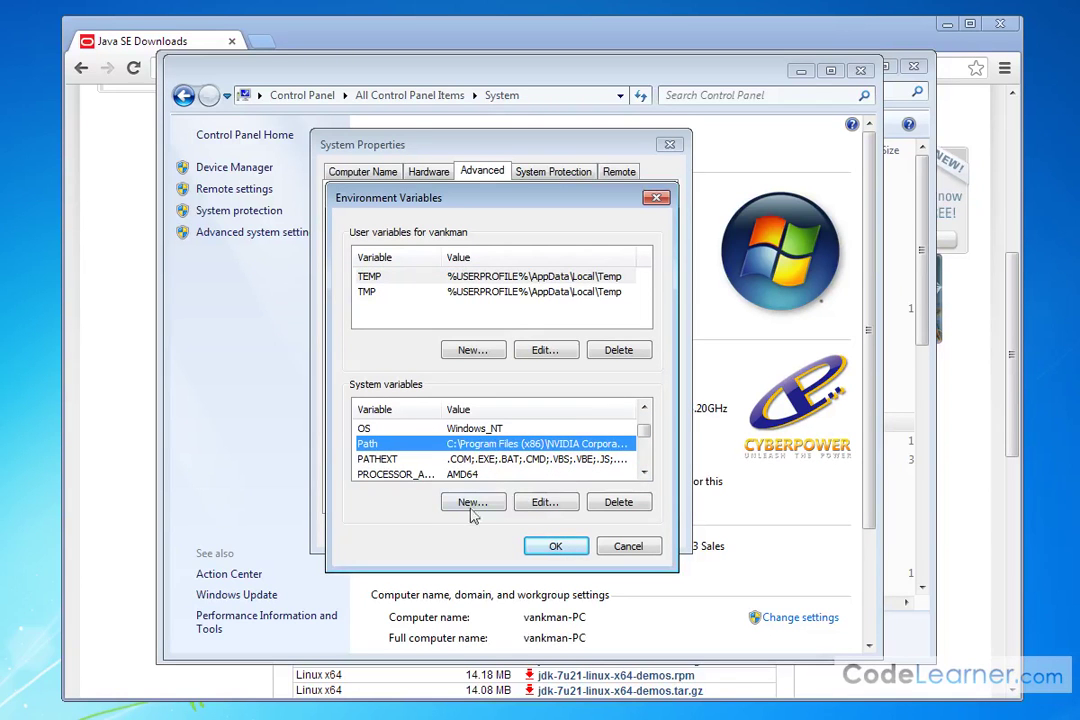
Append ';C:\Program Files\Java\jdk1.7.0_21\bin;' to the end of the Path value and save it.
left_click(541, 502)
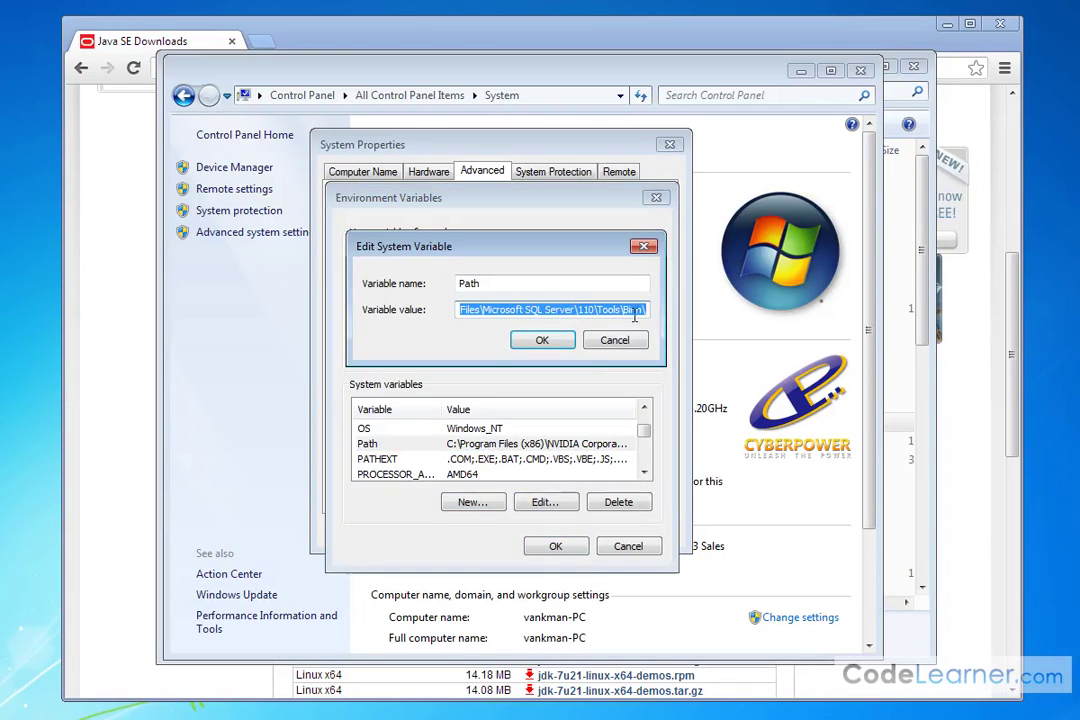
left_click(492, 311)
key("Left")
key("Left")
key("Left")
key("Left")
key("Left")
key("Left")
key("Left")
key("Left")
key("Left")
key("Left")
key("Left")
key("Left")
key("Left")
key("Left")
key("Left")
key("Left")
key("Left")
key("Left")
key("Left")
key("Left")
key("Left")
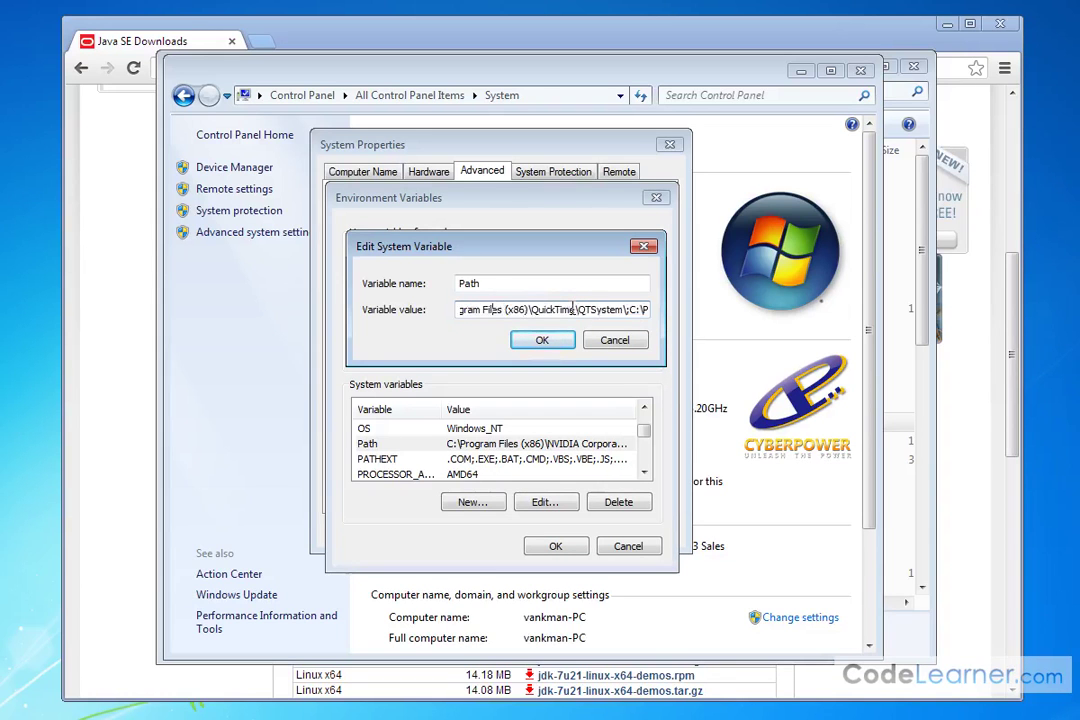
key("Left")
key("Left")
key("Left")
key("Left")
key("Left")
key("Left")
key("Left")
key("Left")
key("Left")
key("Left")
key("Left")
key("Left")
key("Left")
key("Left")
key("Left")
key("Left")
key("Left")
key("Left")
key("Left")
key("Left")
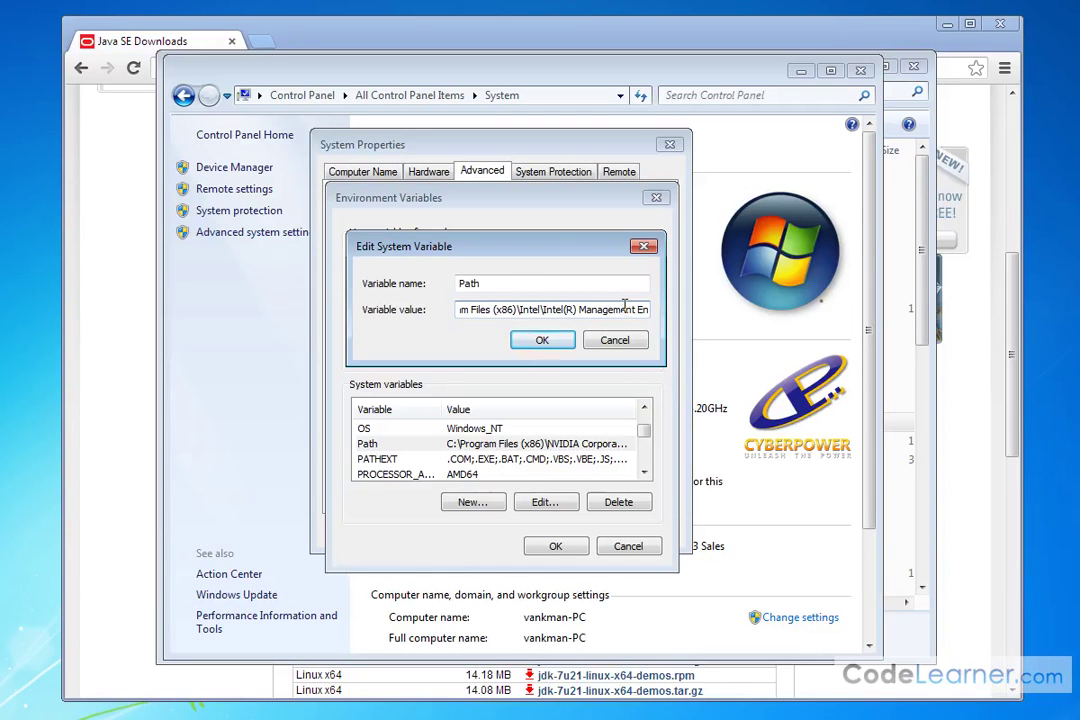
key("End")
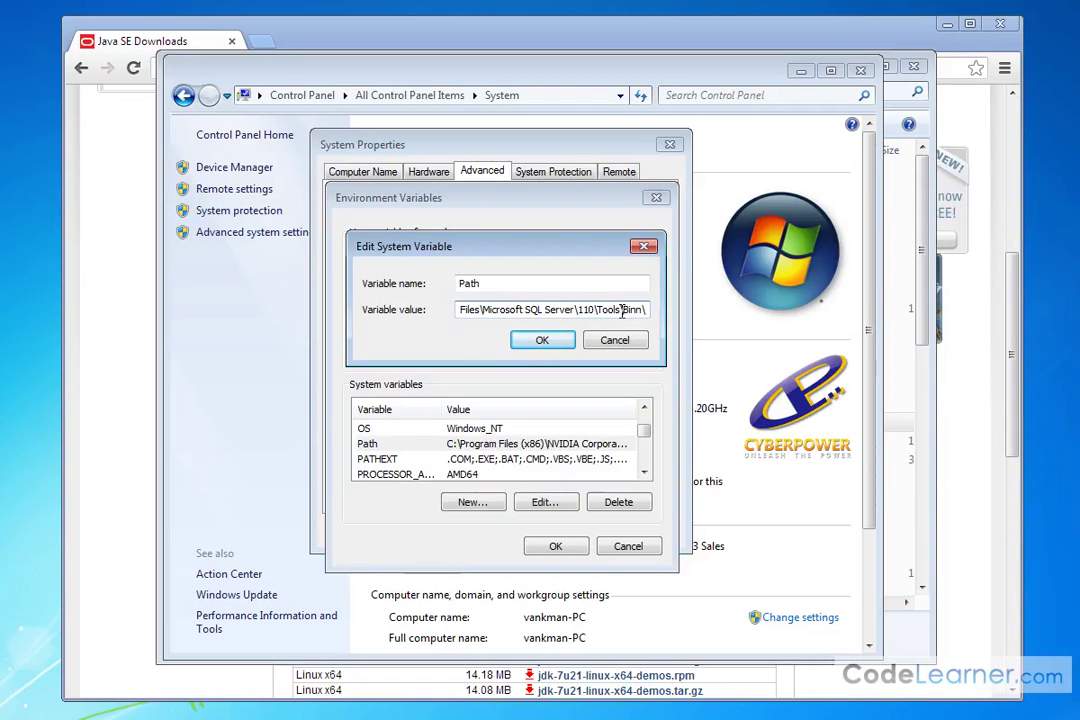
type(";")
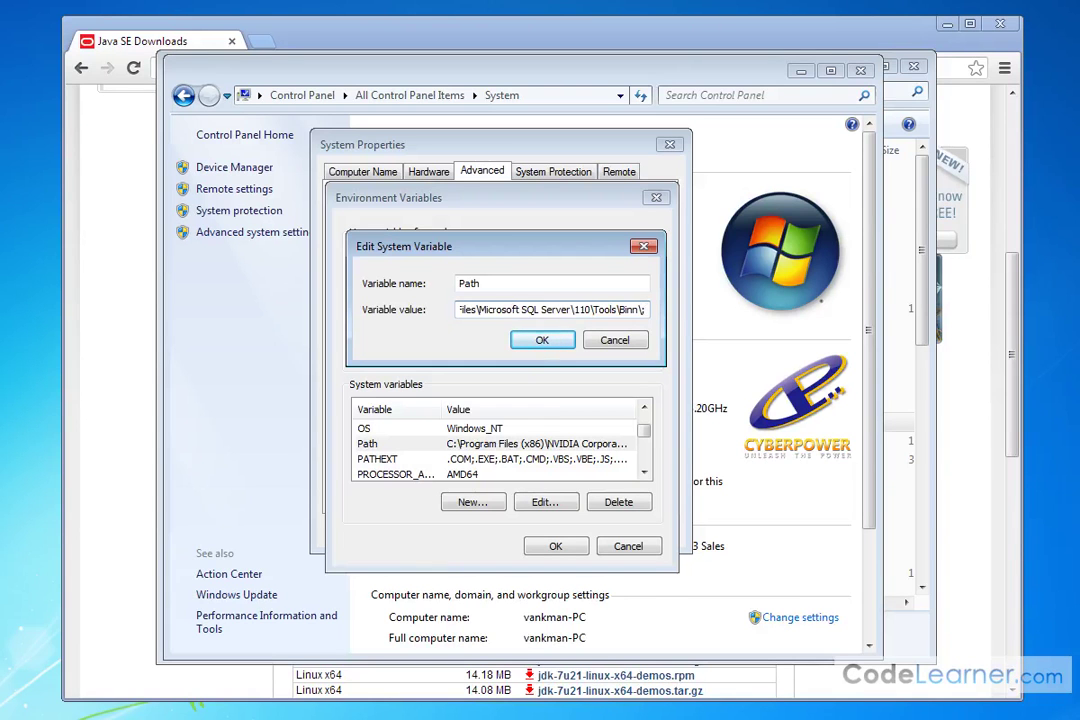
type("C:\\Program Files\\Java\\jdk1.7.0_21\\bin")
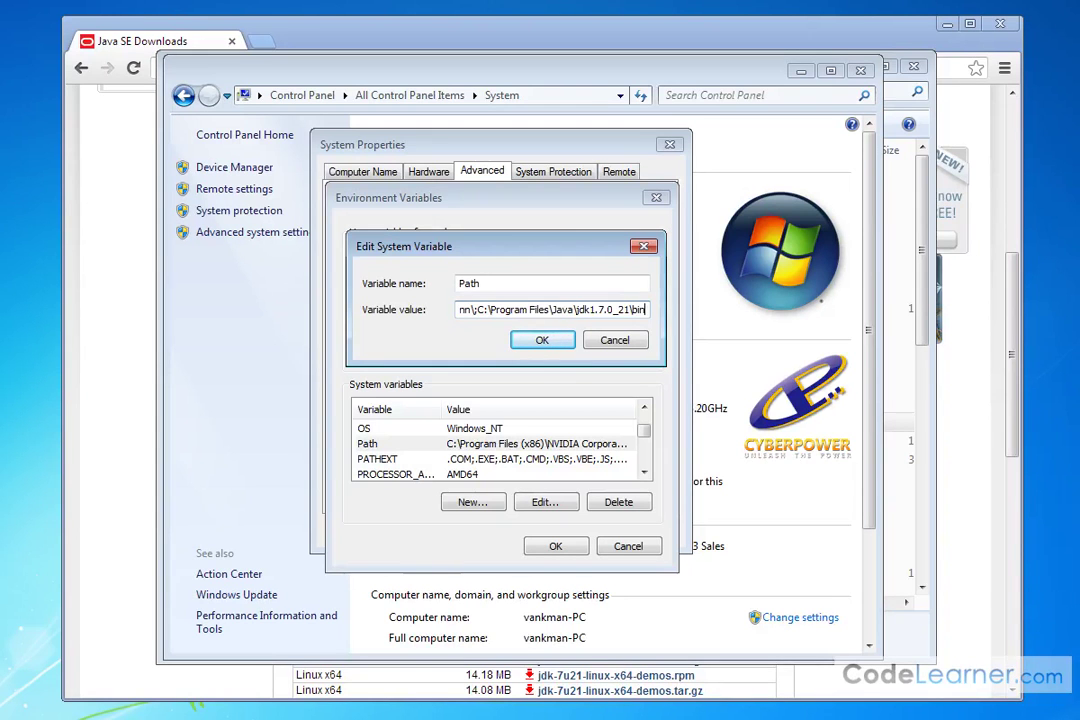
type(";")
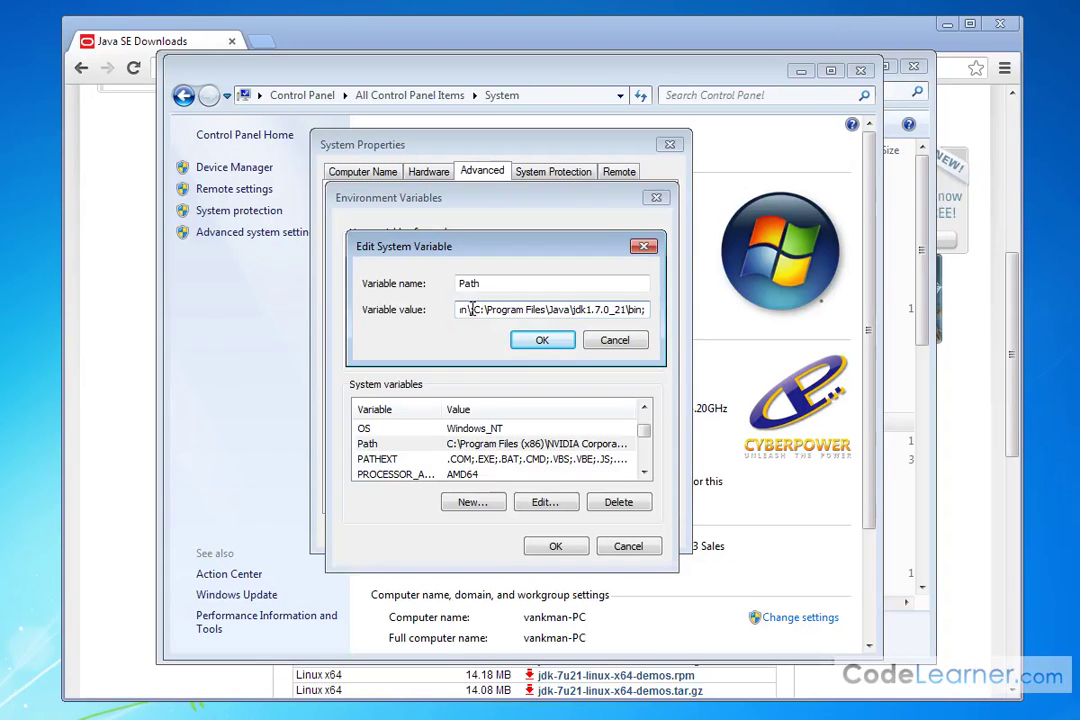
left_click_drag(474, 310, 645, 310)
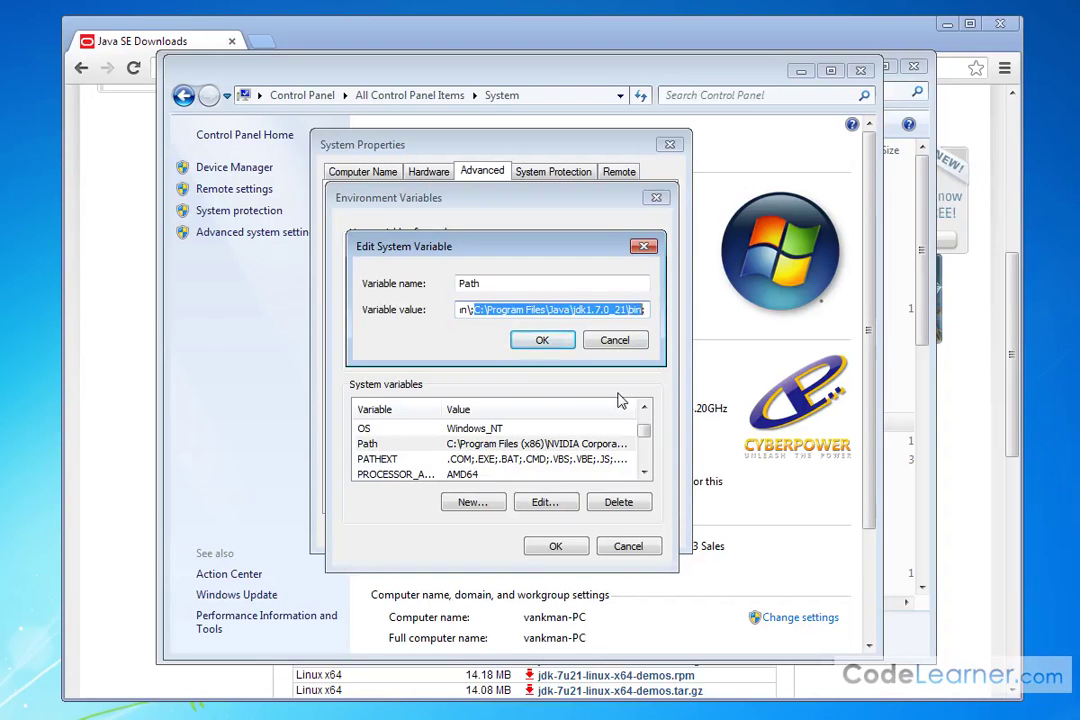
left_click(645, 309)
left_click(550, 342)
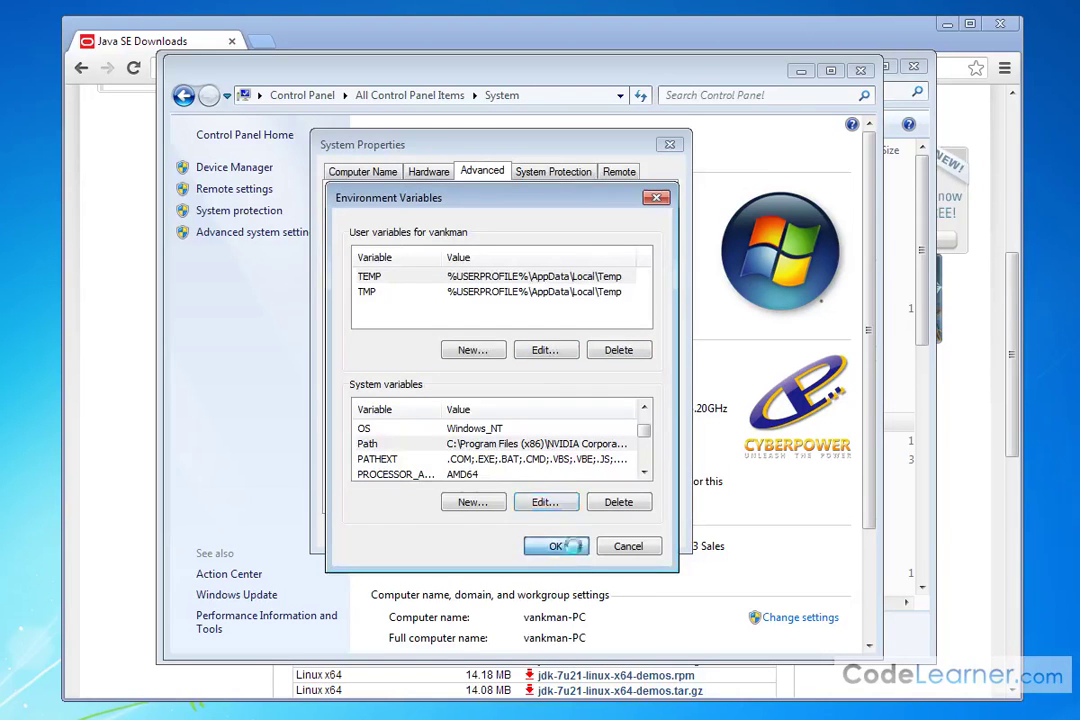
Confirm Environment Variables and System Properties, close the System and bin folder windows, and centre the Command Prompt.
left_click(575, 552)
left_click(520, 537)
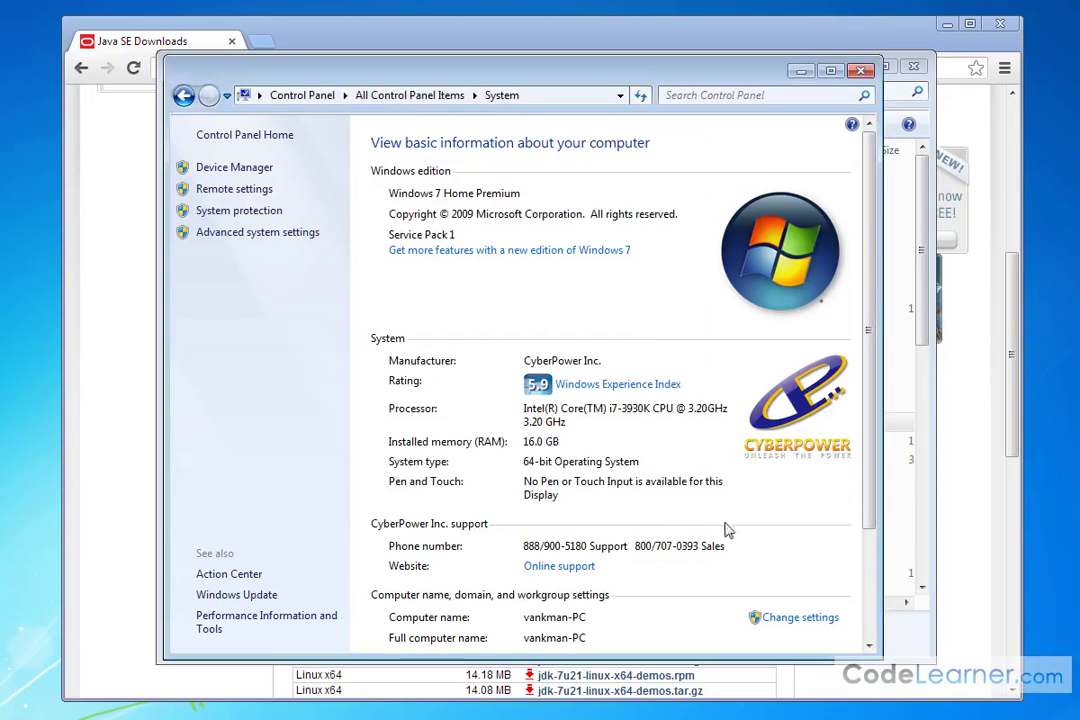
left_click(864, 73)
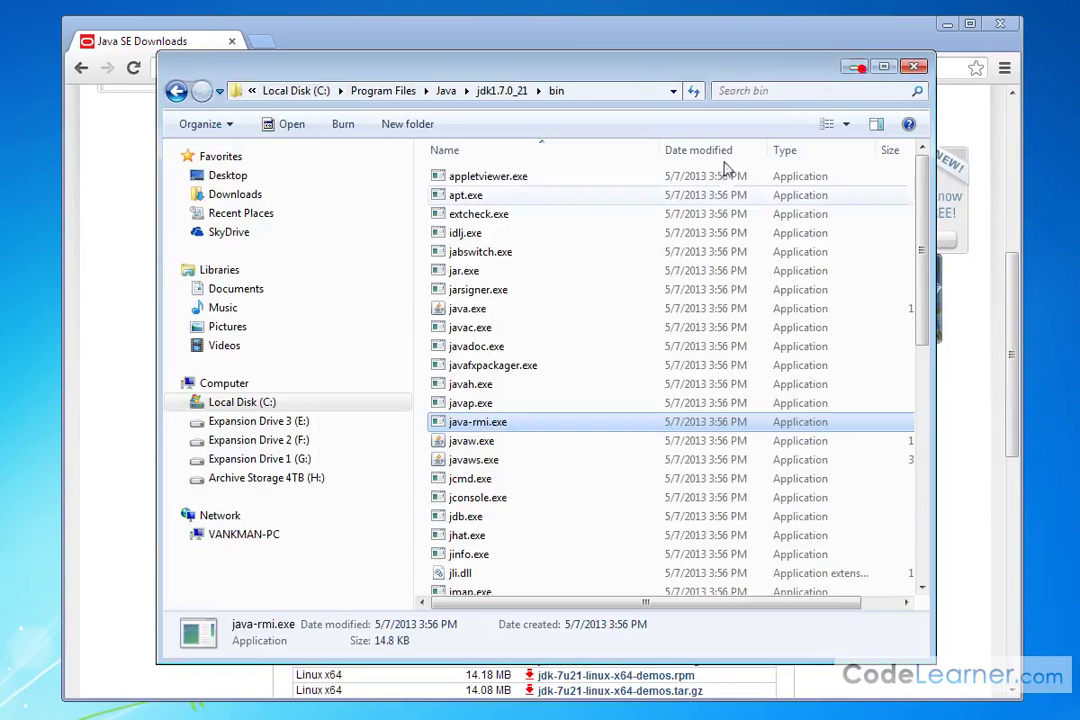
left_click(855, 67)
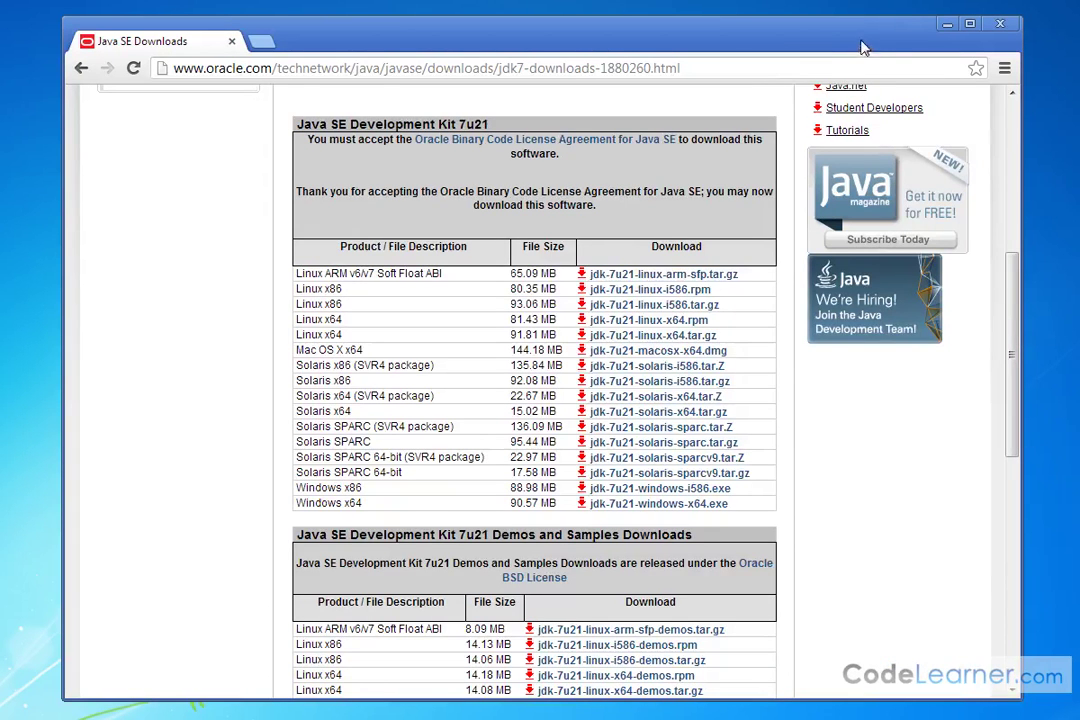
scroll(862, 290, "up", 5)
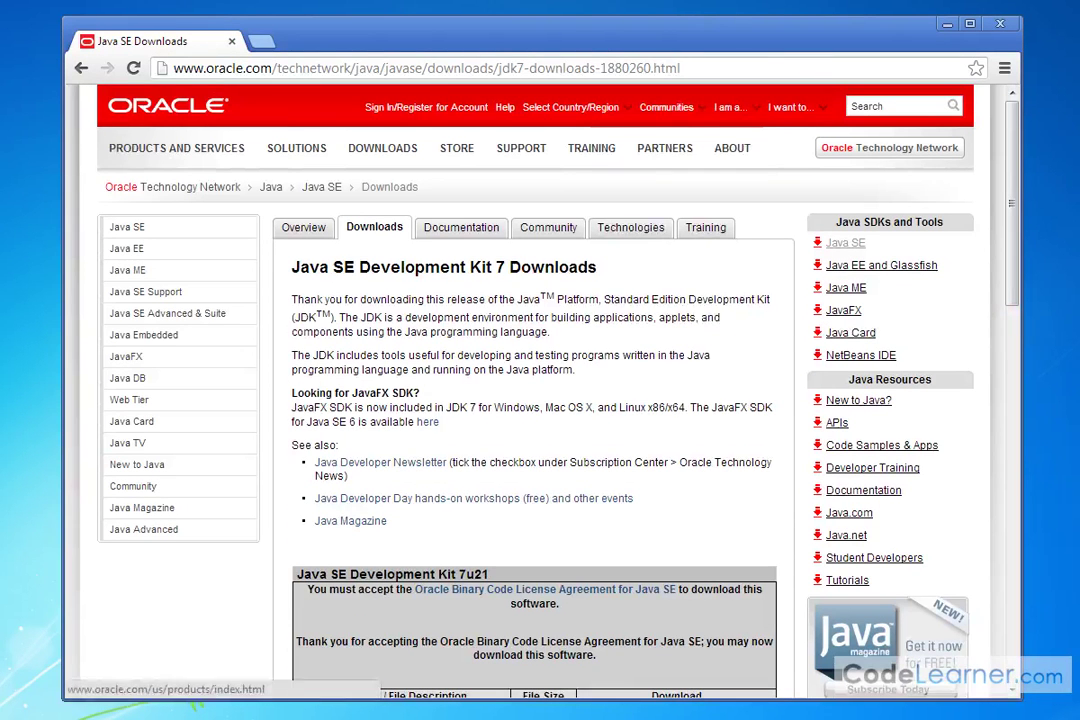
left_click_drag(205, 122, 467, 177)
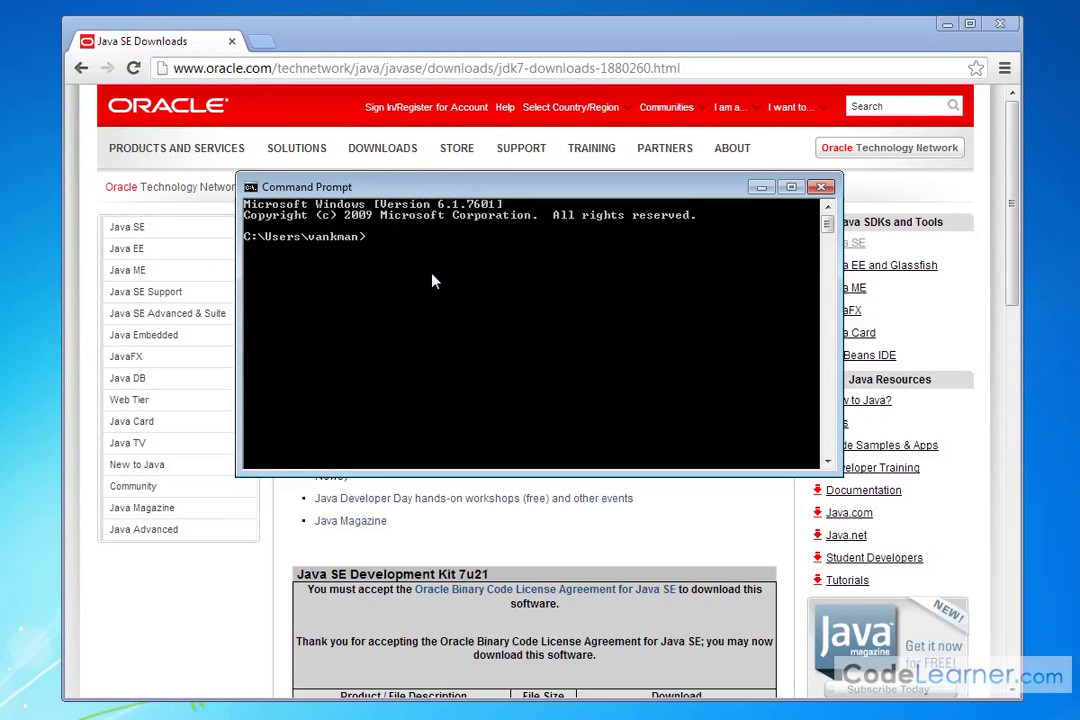
List the home folder with dir, cd into Desktop, list it, cls, then list it again.
type("dir")
key("Return")
type("cd")
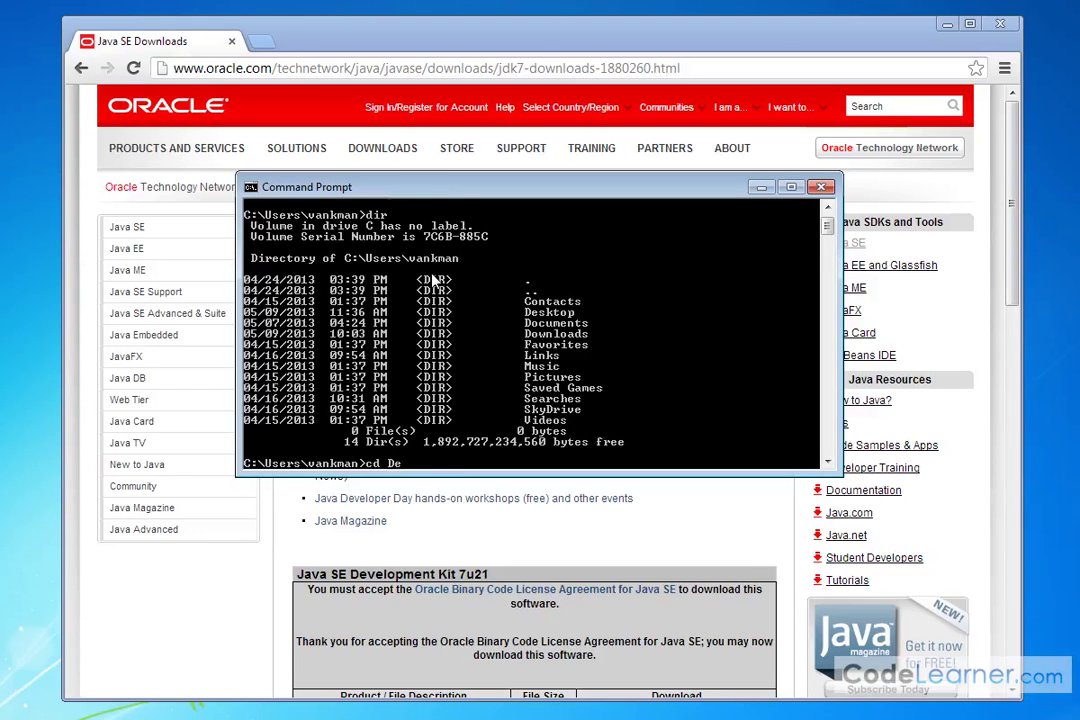
type(" Desktop")
key("Return")
type("dir")
key("Return")
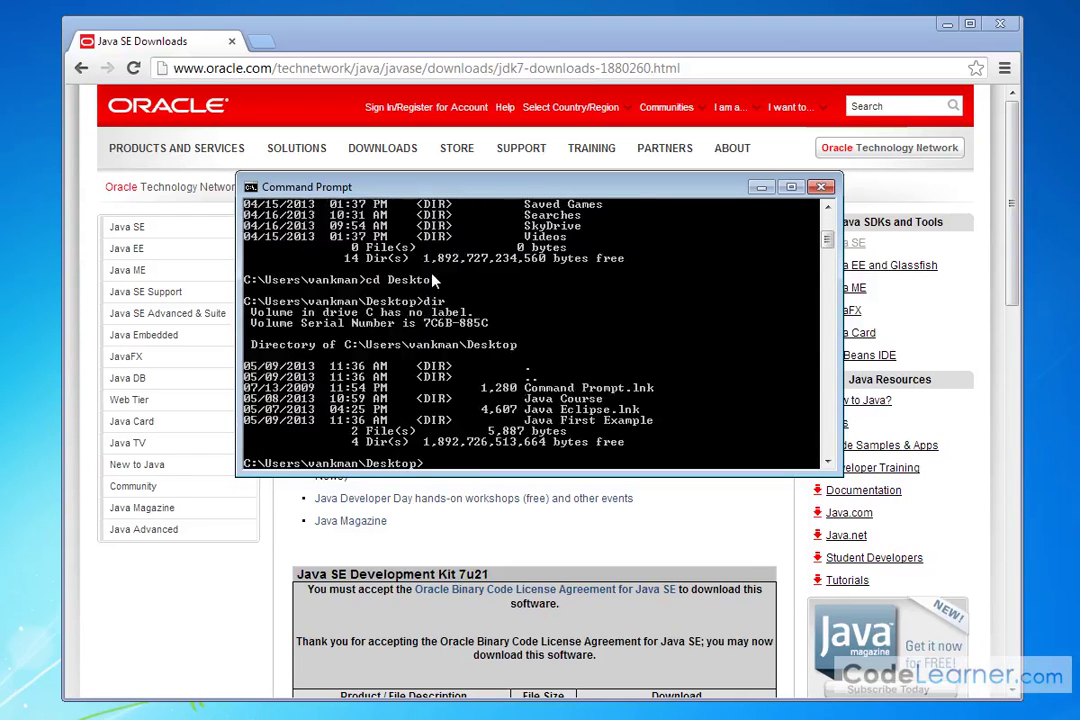
type("cls")
key("Return")
type("dir")
key("Return")
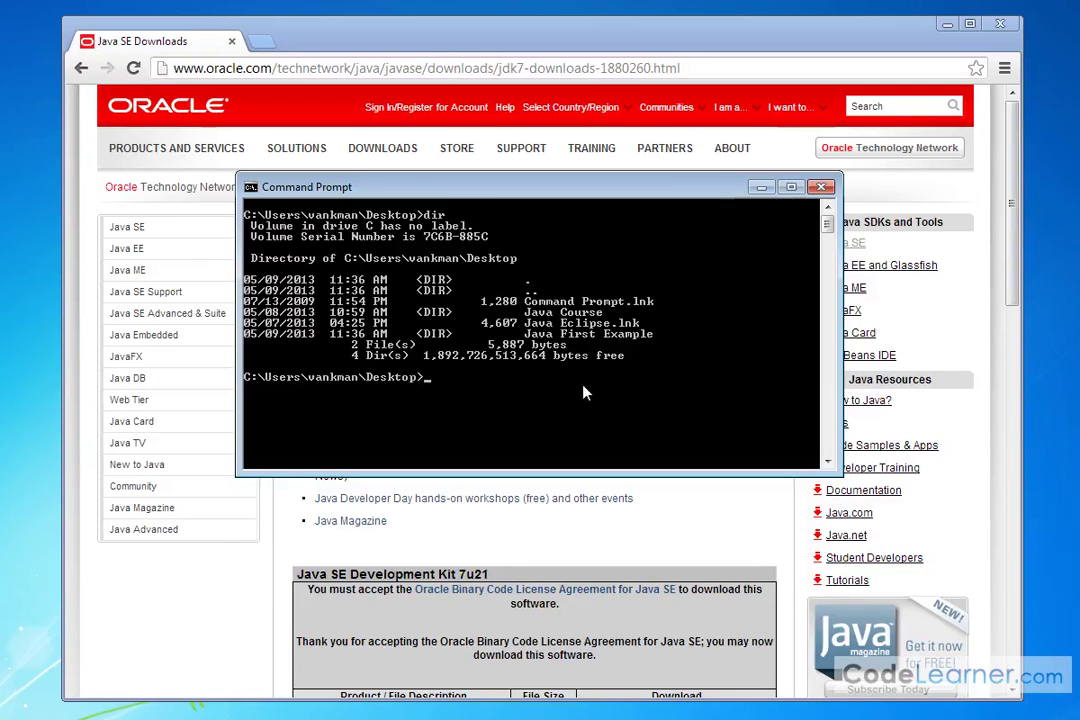
Run javac -version and java -version, both reporting 1.7.0_21.
type("javac")
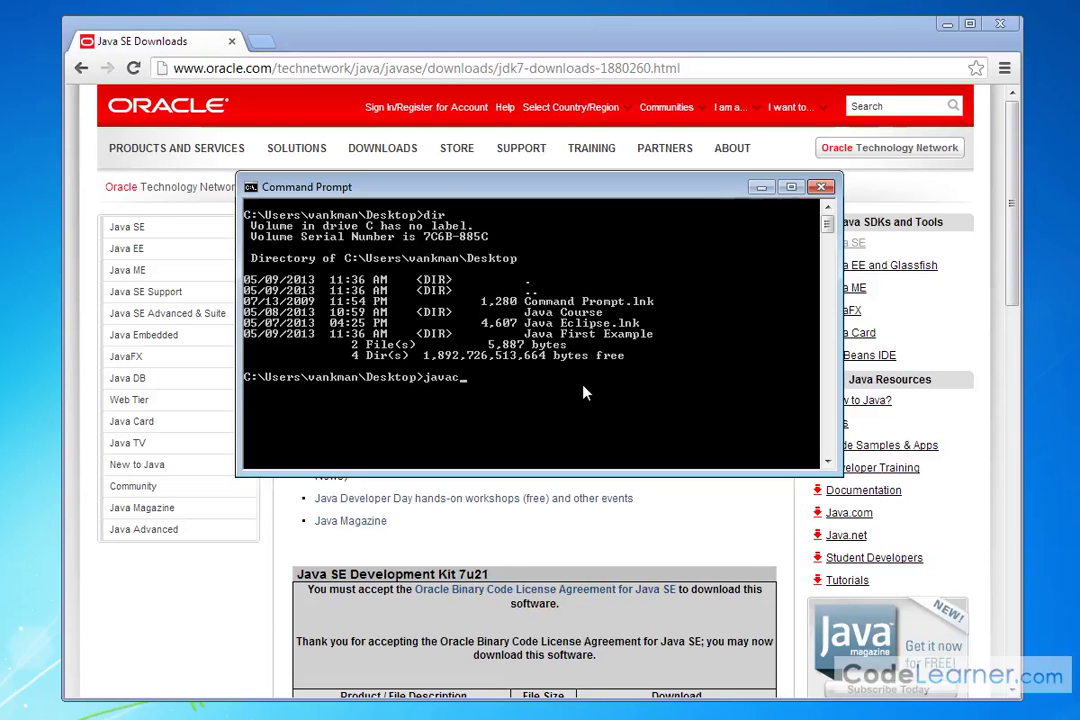
type(" -version")
key("Return")
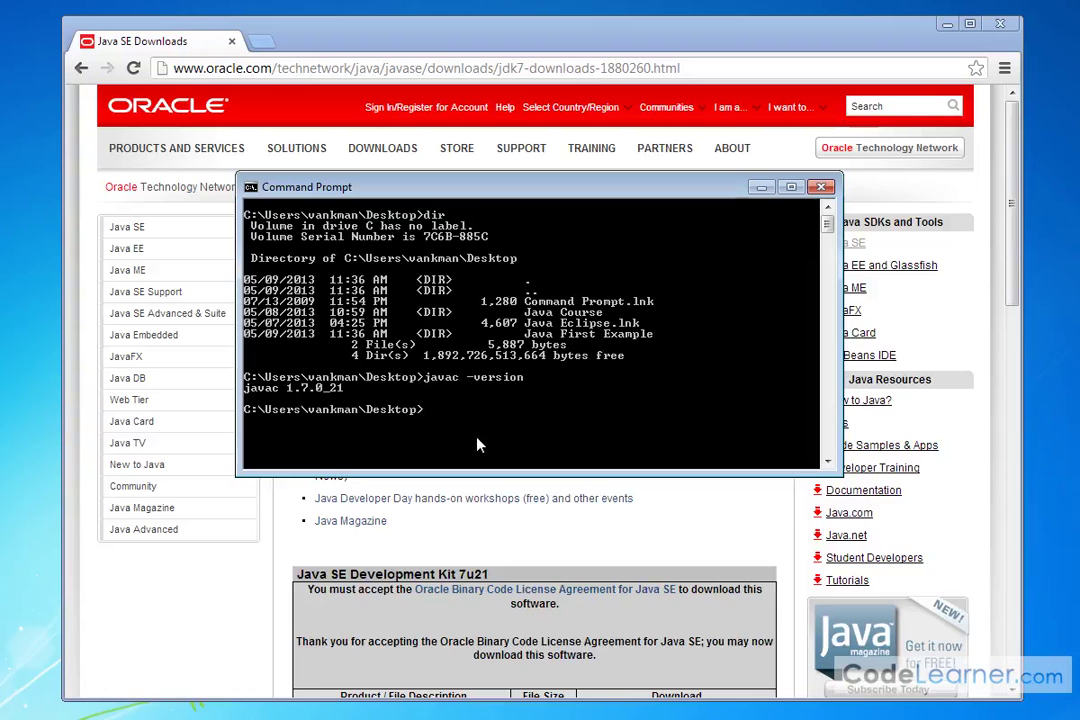
type("java -version")
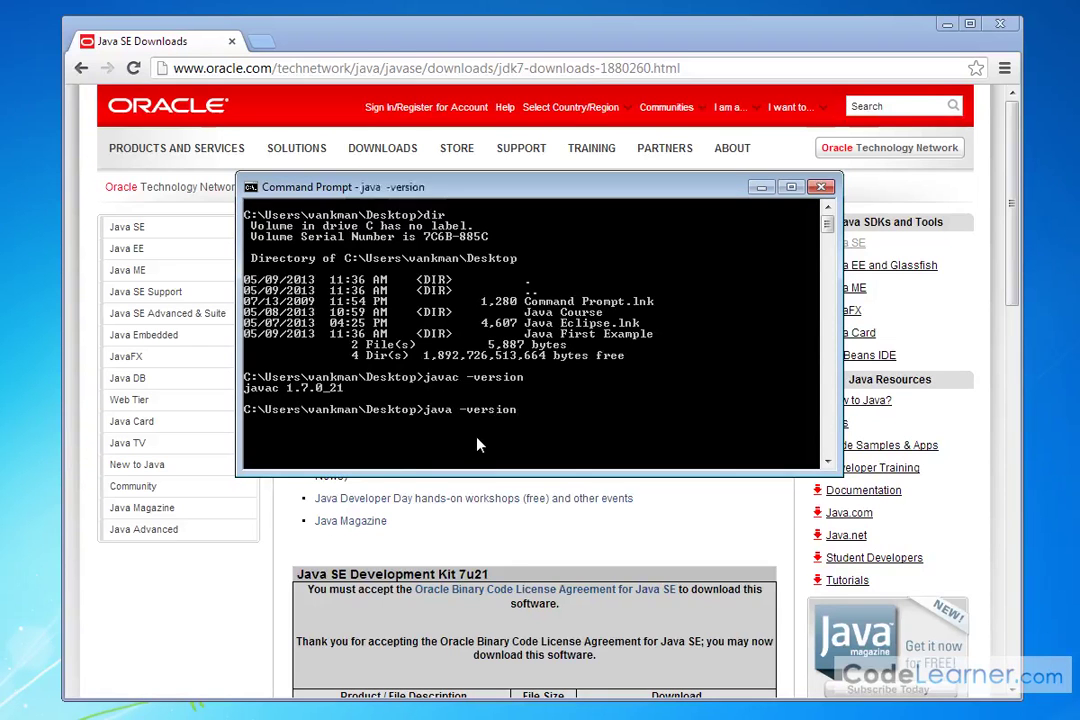
key("Return")
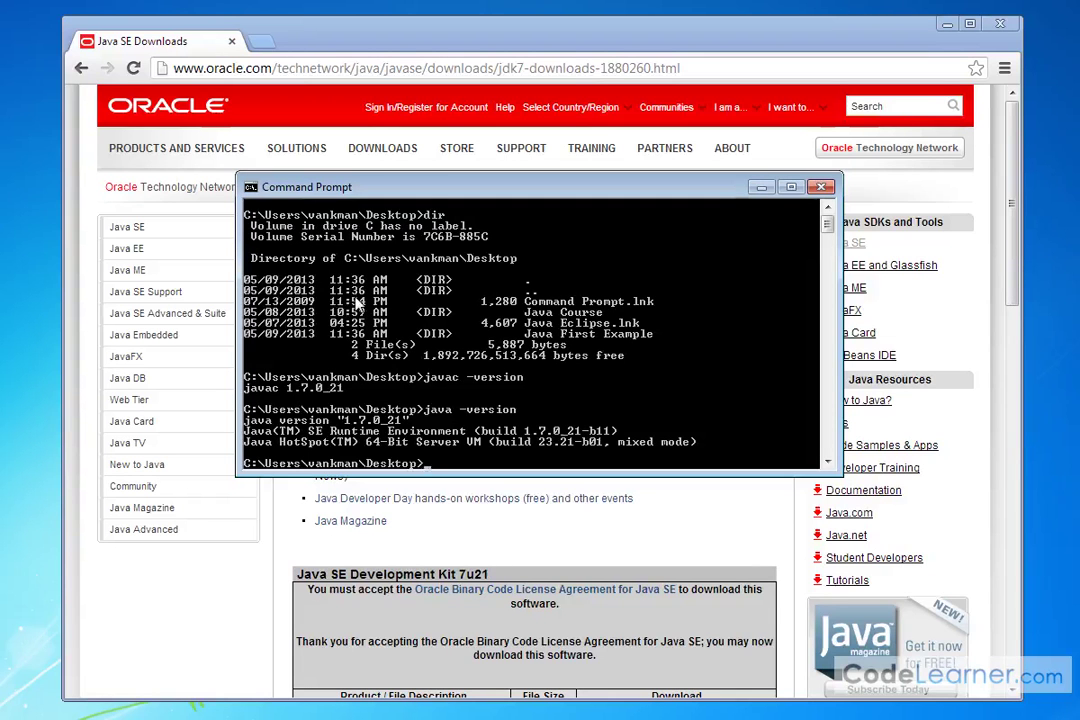
Type the bare command javac at the Desktop prompt without running it.
type("java")
left_click(443, 462)
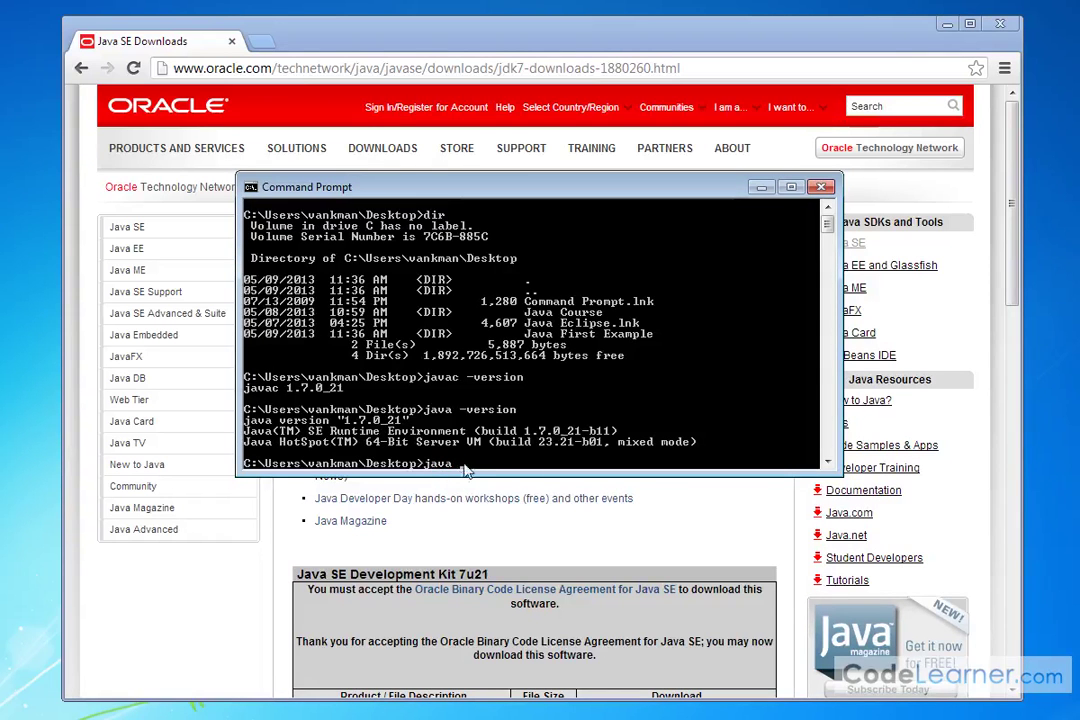
left_click(465, 463)
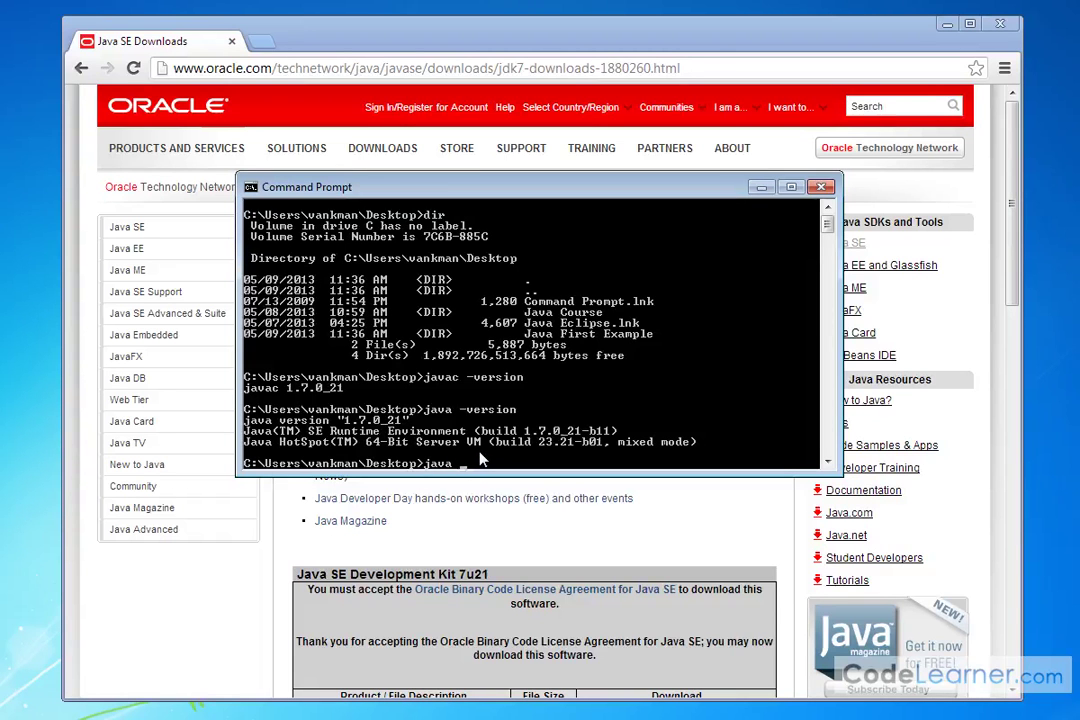
type("c")
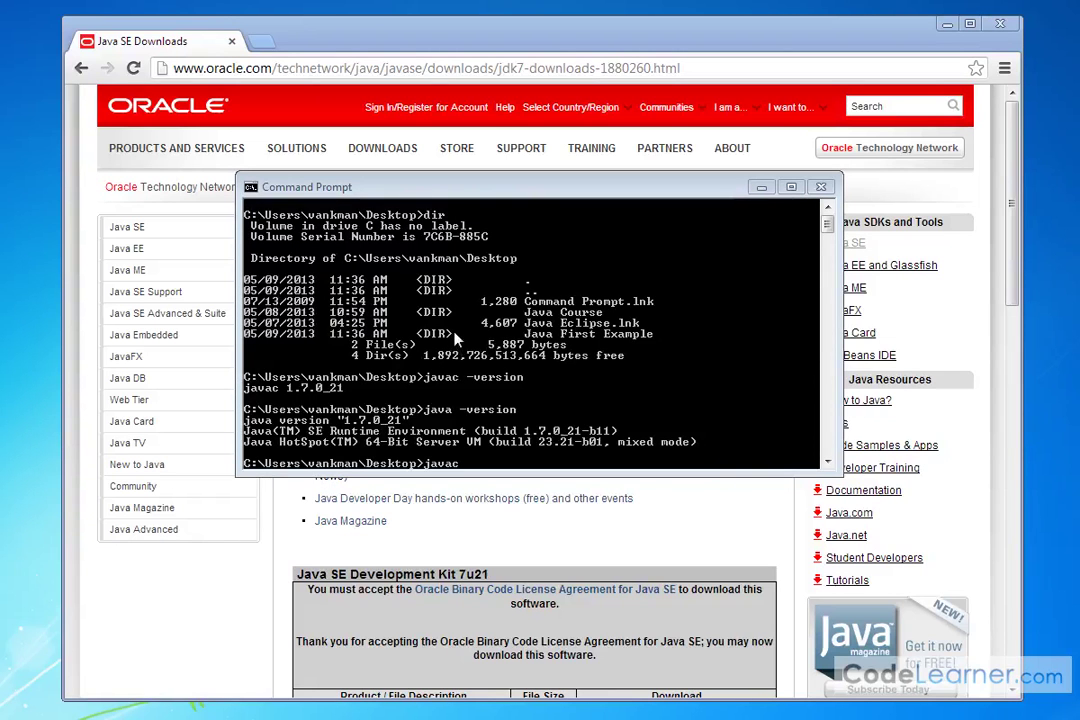
left_click(486, 464)
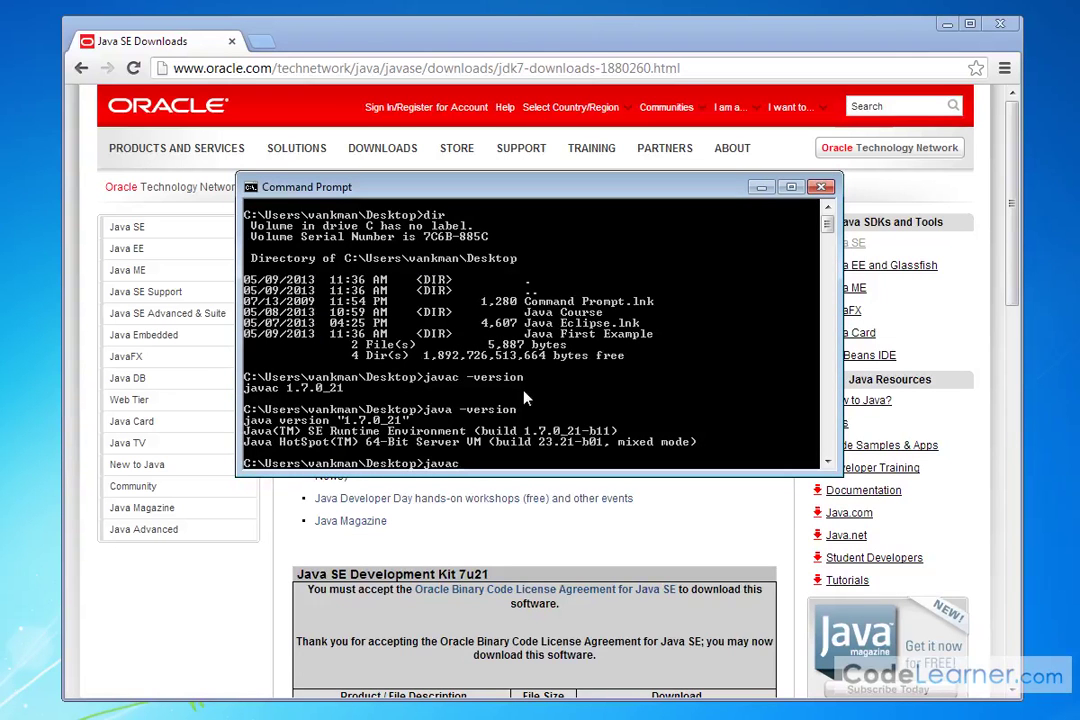